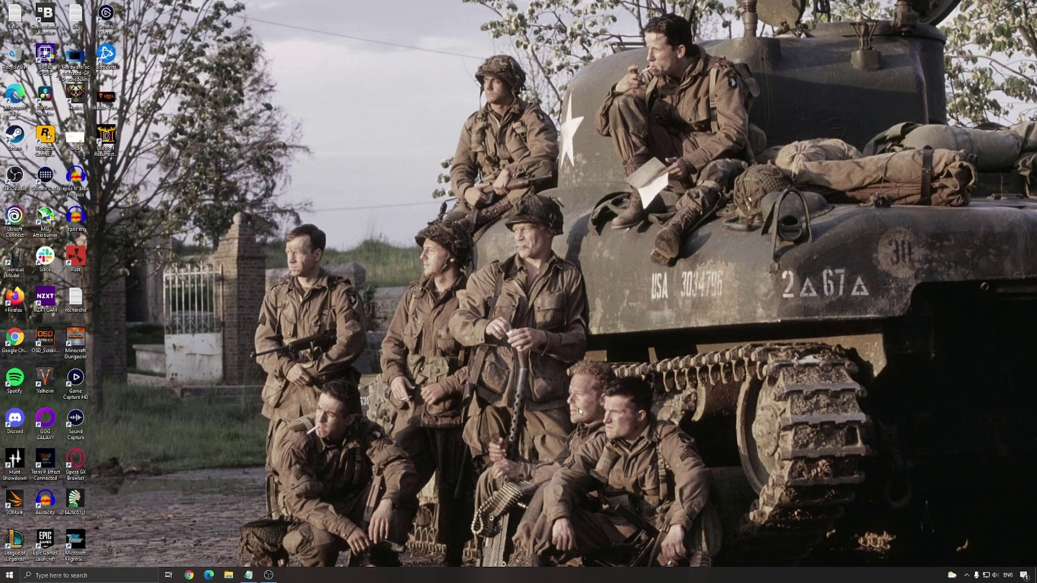
click(106, 136)
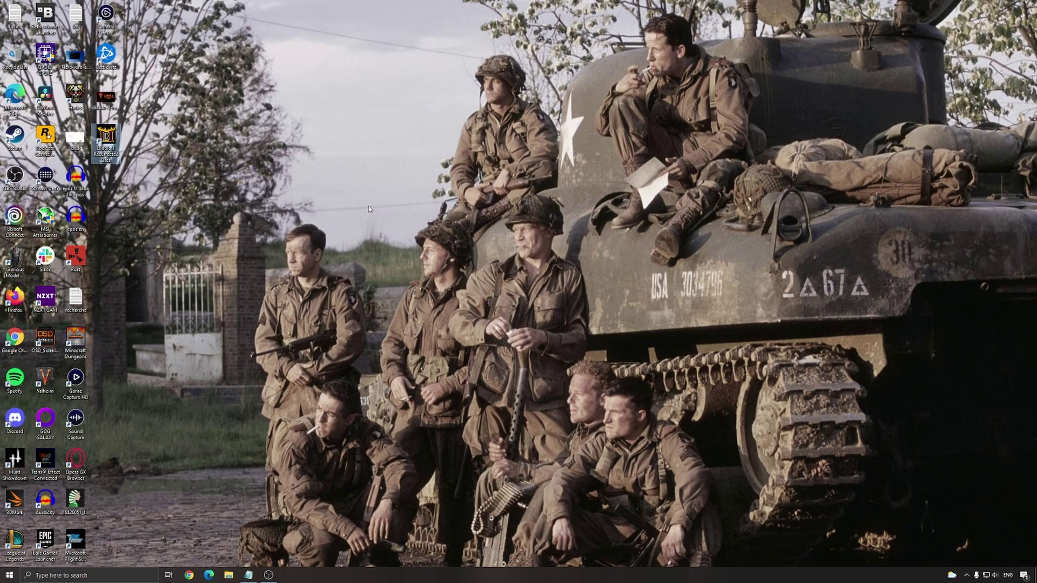
click(339, 209)
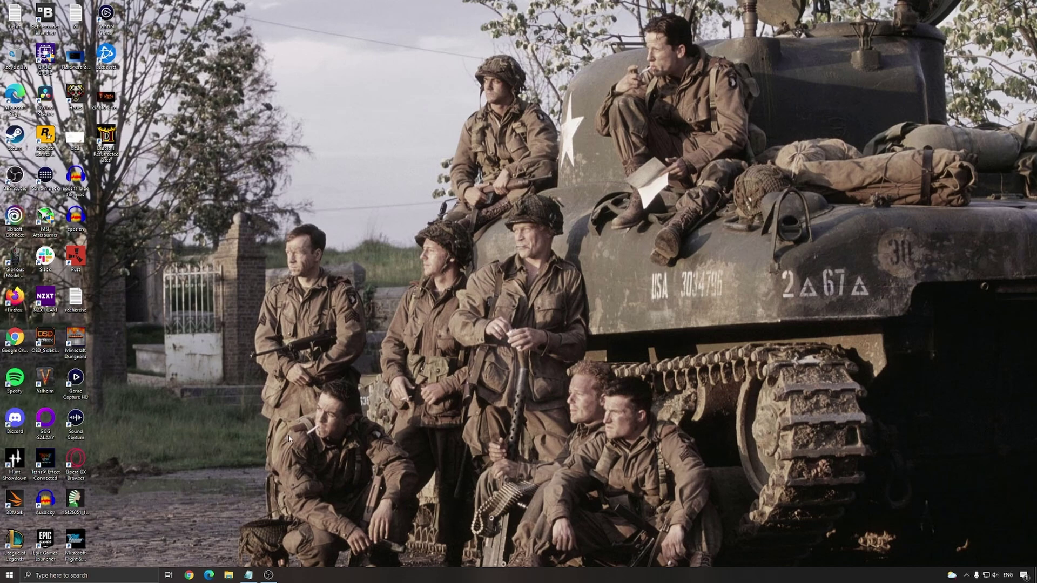
Search Windows for "game mode" and open the Game Mode settings.
click(108, 576)
text(game mode)
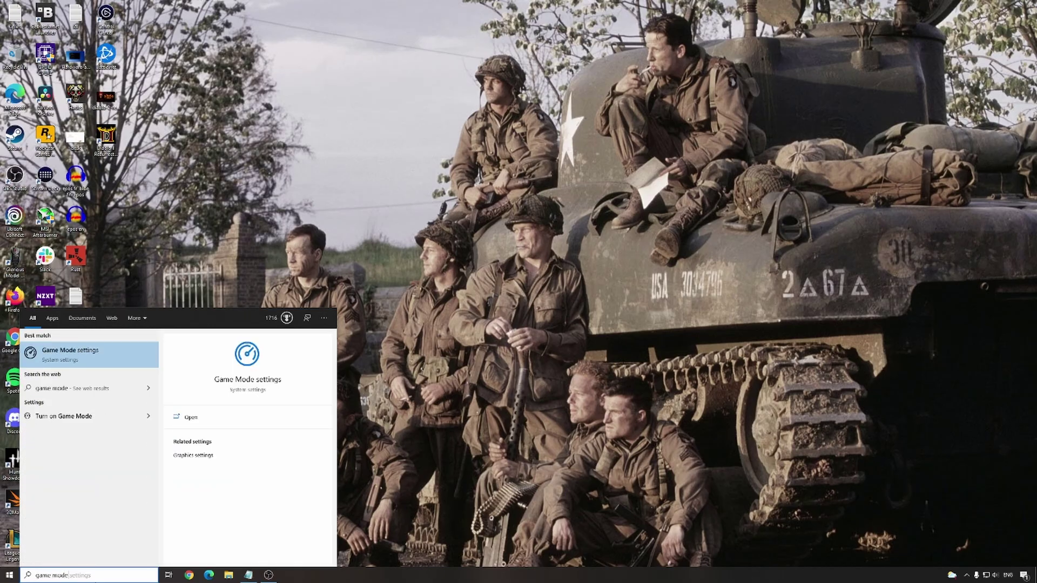
key(Return)
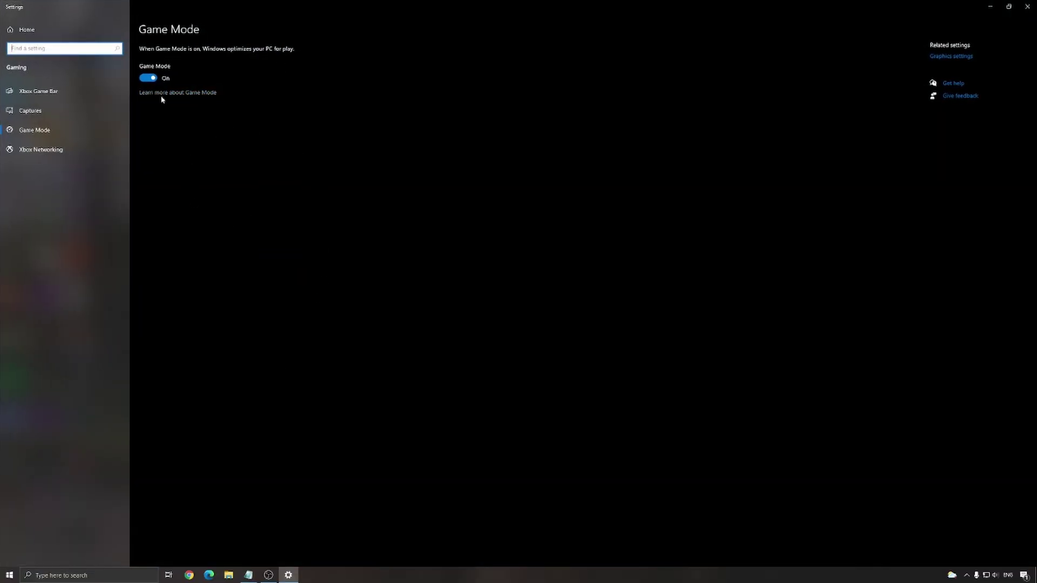
click(419, 197)
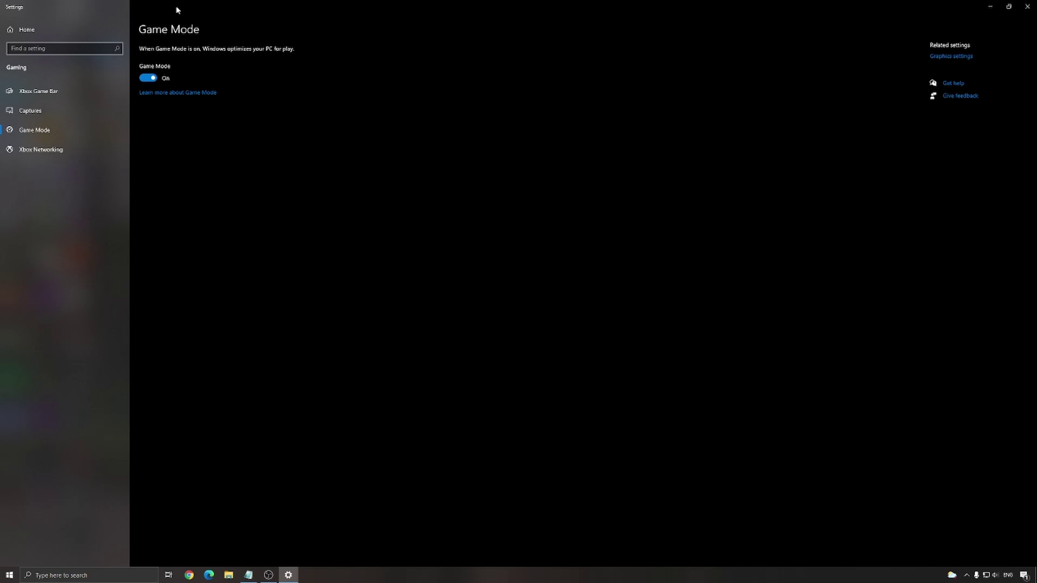
Check the Xbox Game Bar and Captures settings, and close Windows Settings.
click(84, 93)
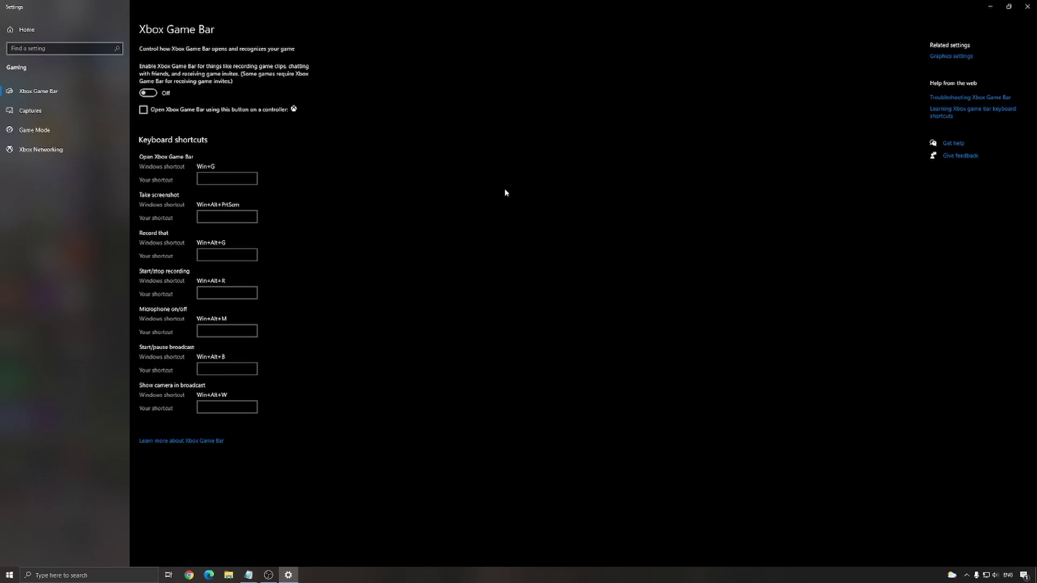
click(76, 112)
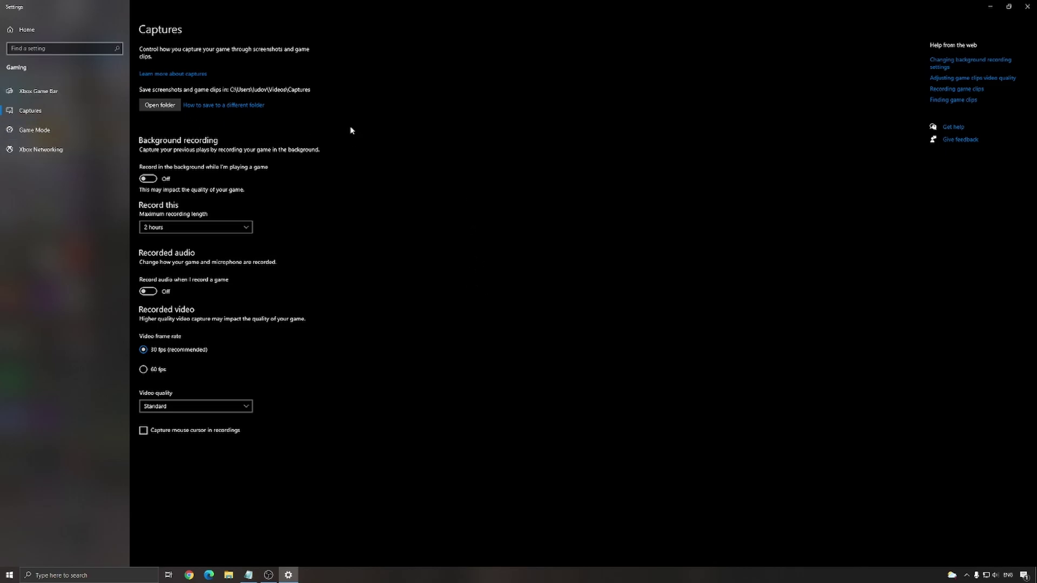
click(1027, 7)
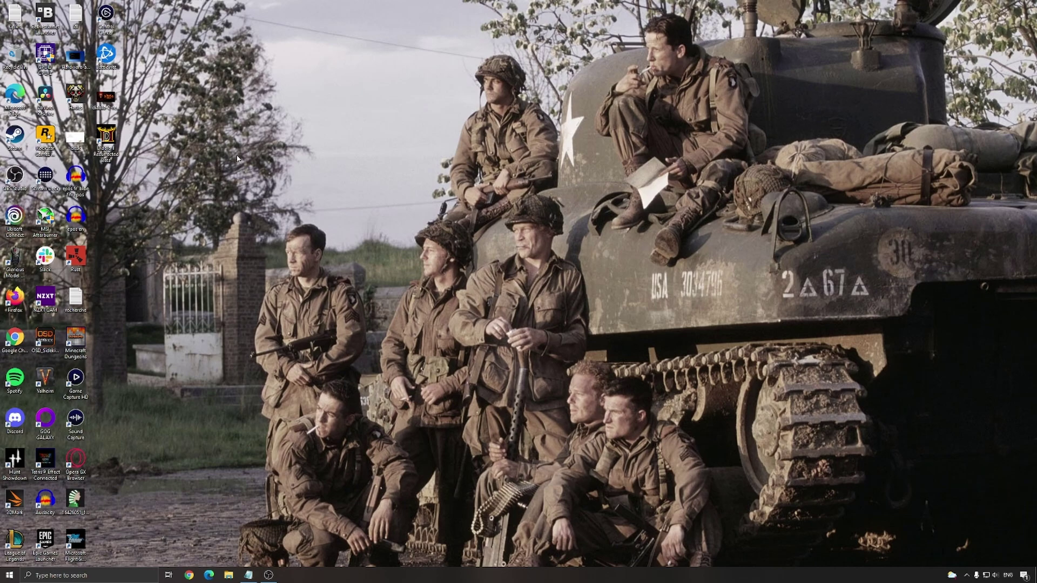
View the Hardware-accelerated-GPU-scheduling.jpg image from the desktop and close it.
double_click(75, 57)
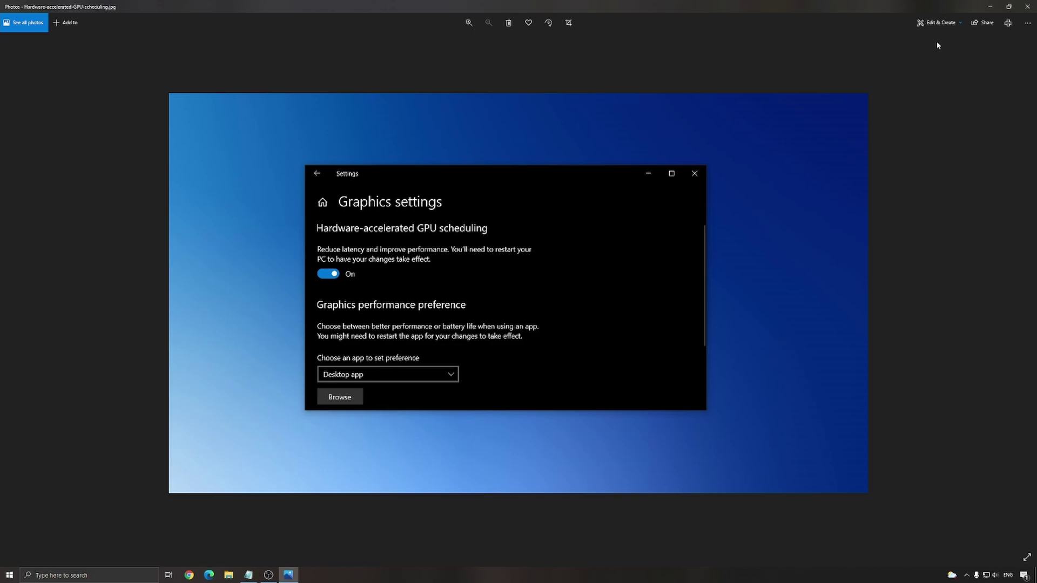
click(1028, 7)
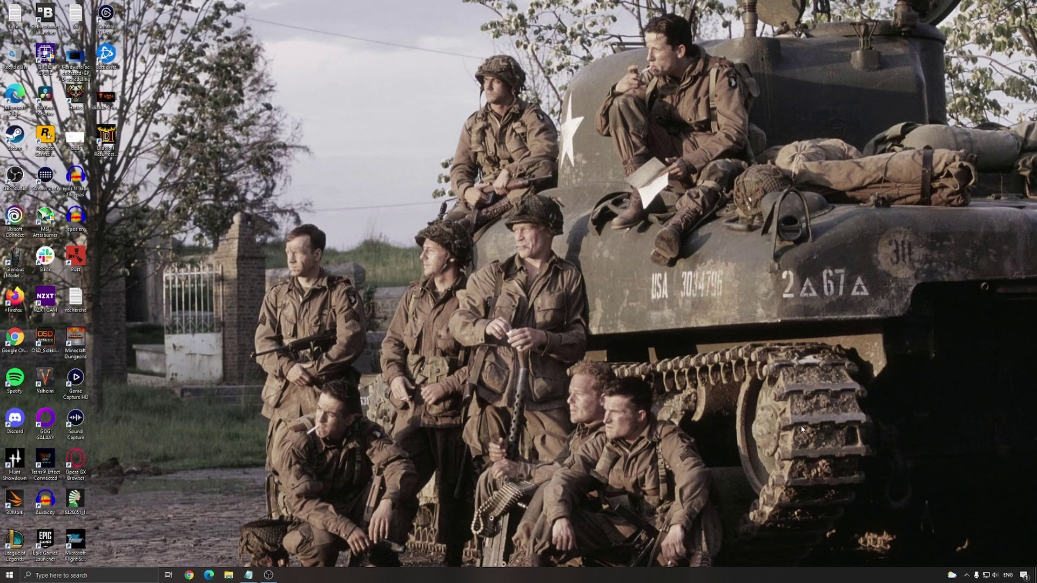
click(967, 575)
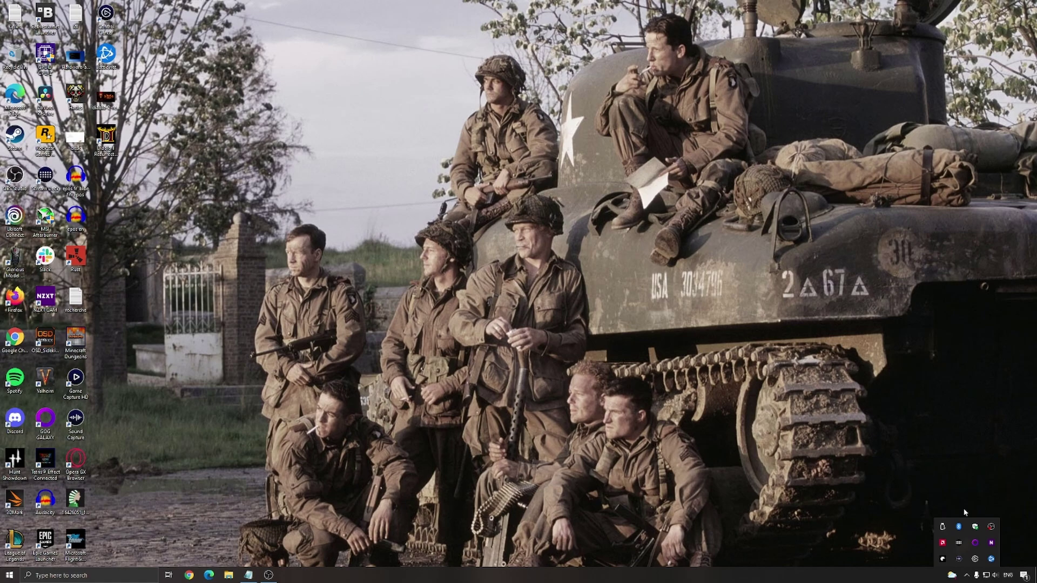
click(939, 544)
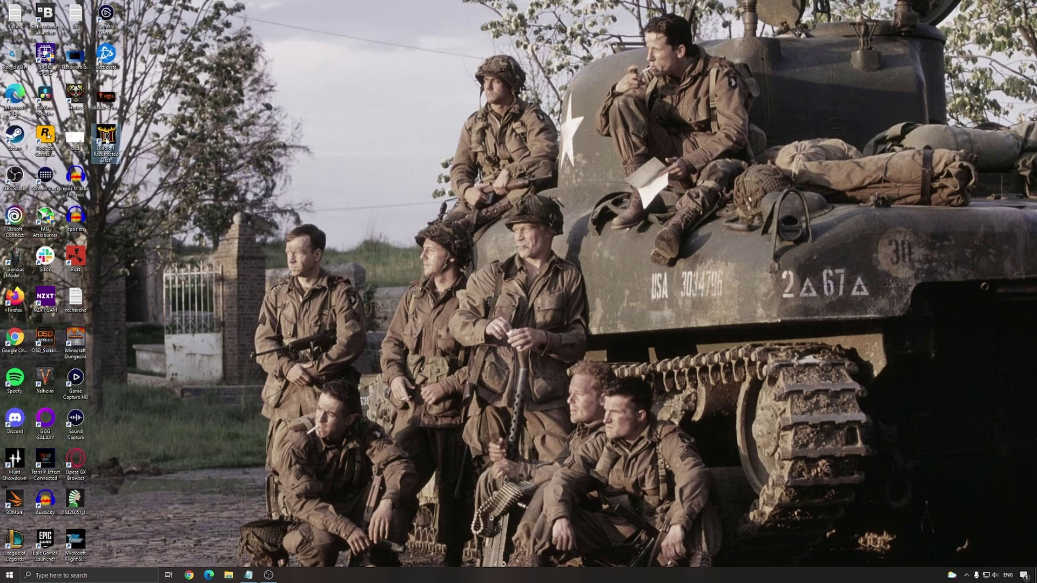
click(402, 238)
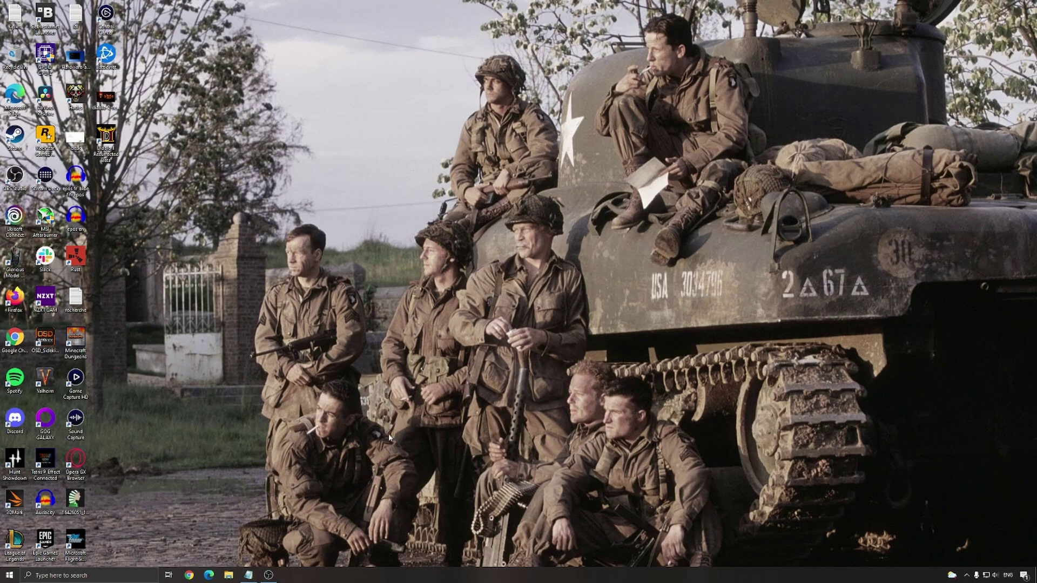
Search Windows for "ene" and open the best match.
click(104, 576)
text(ew)
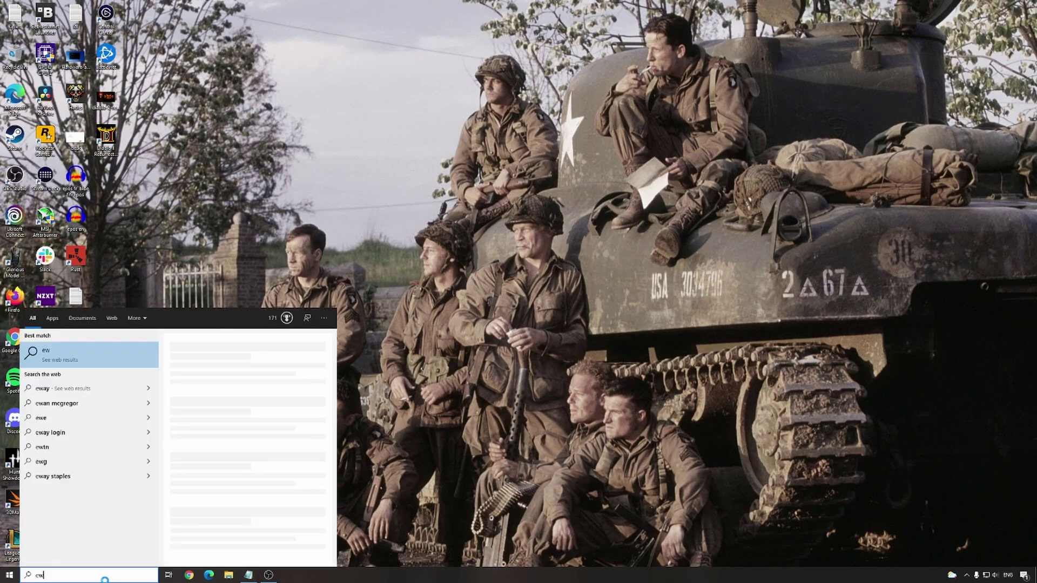
key(BackSpace)
key(BackSpace)
text(ene)
key(Return)
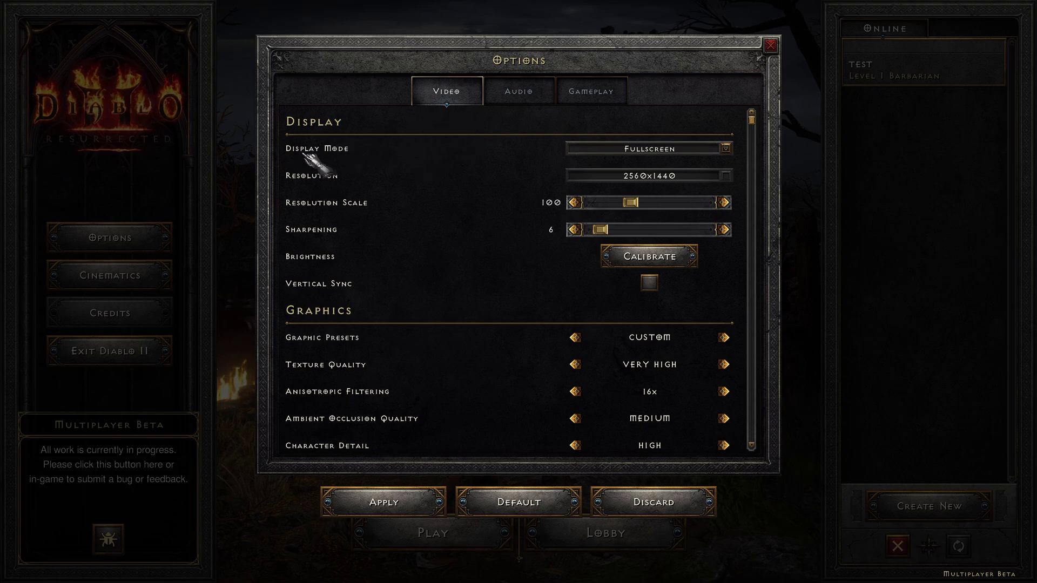
In the Diablo II: Resurrected video options, choose Fullscreen display mode and examine the resolution scale, sharpening, brightness and vertical sync settings.
click(702, 150)
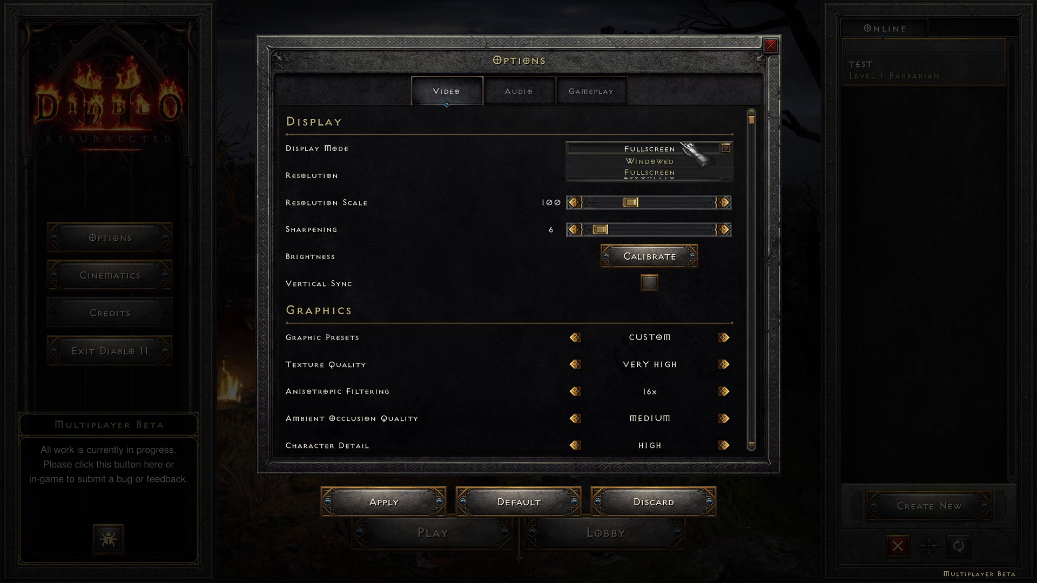
click(685, 147)
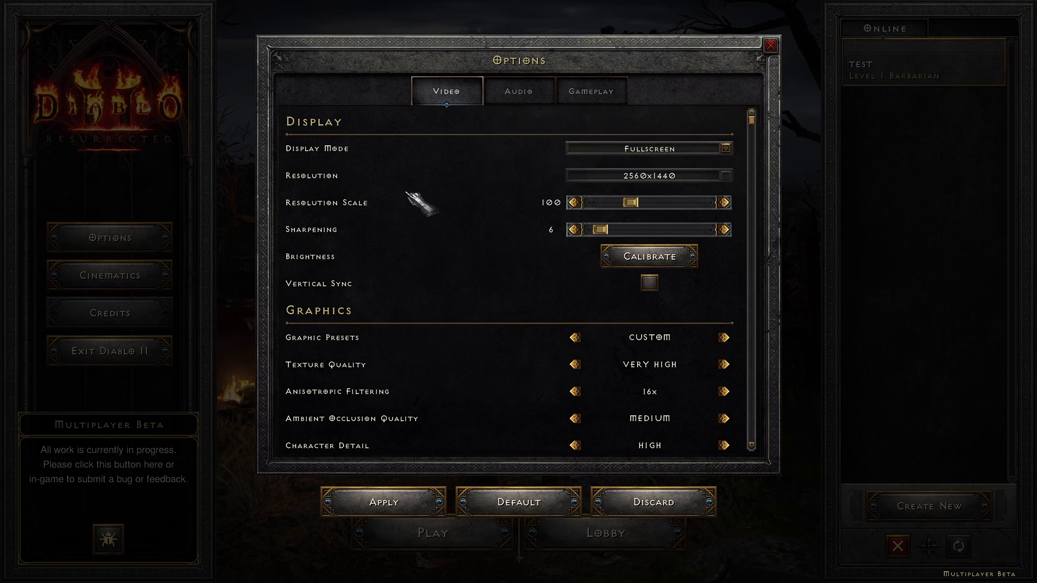
scroll(370, 221, down, 1)
scroll(362, 189, up, 1)
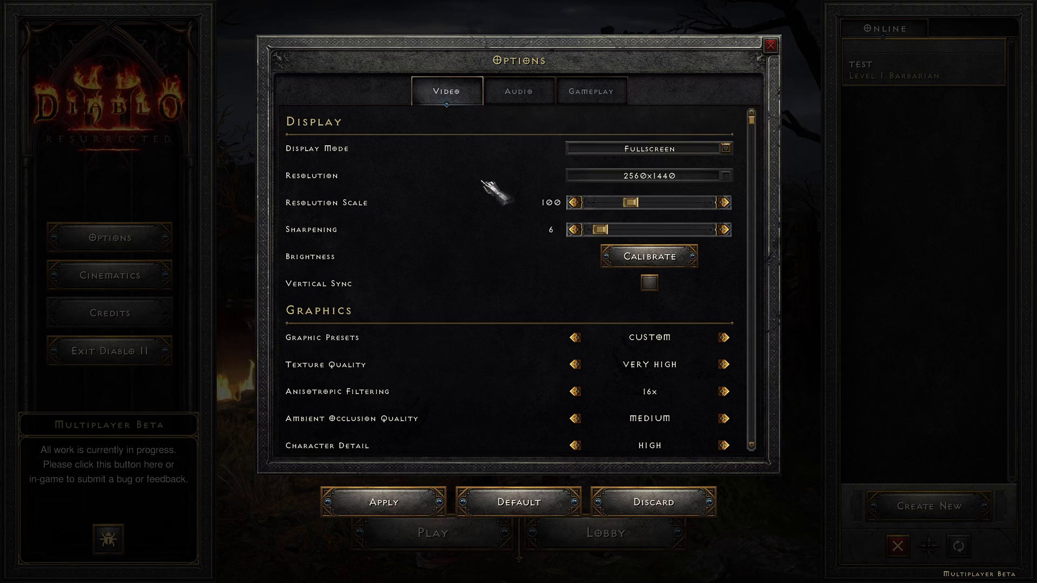
scroll(432, 202, down, 1)
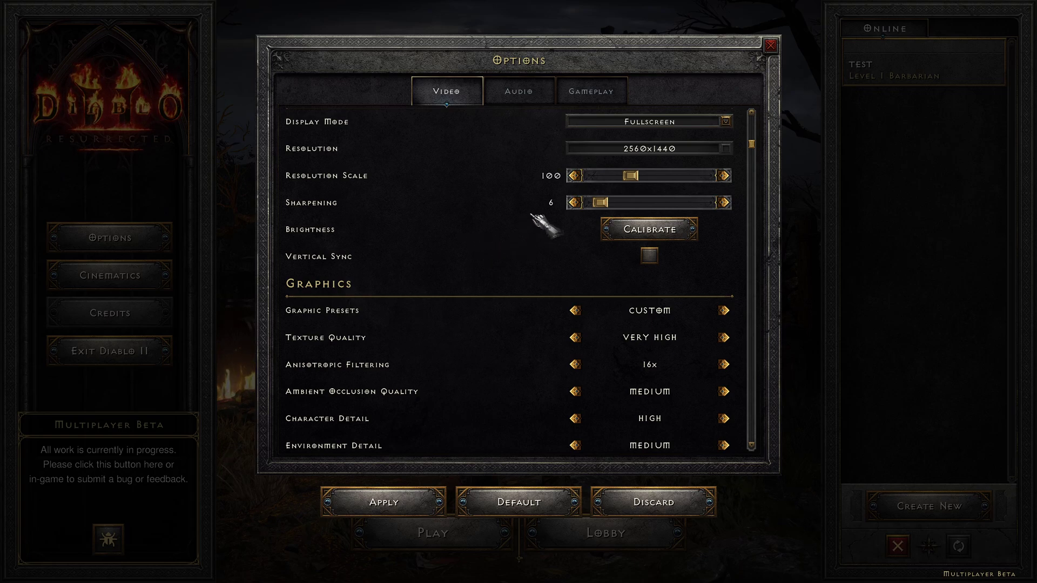
mouse_move(636, 174)
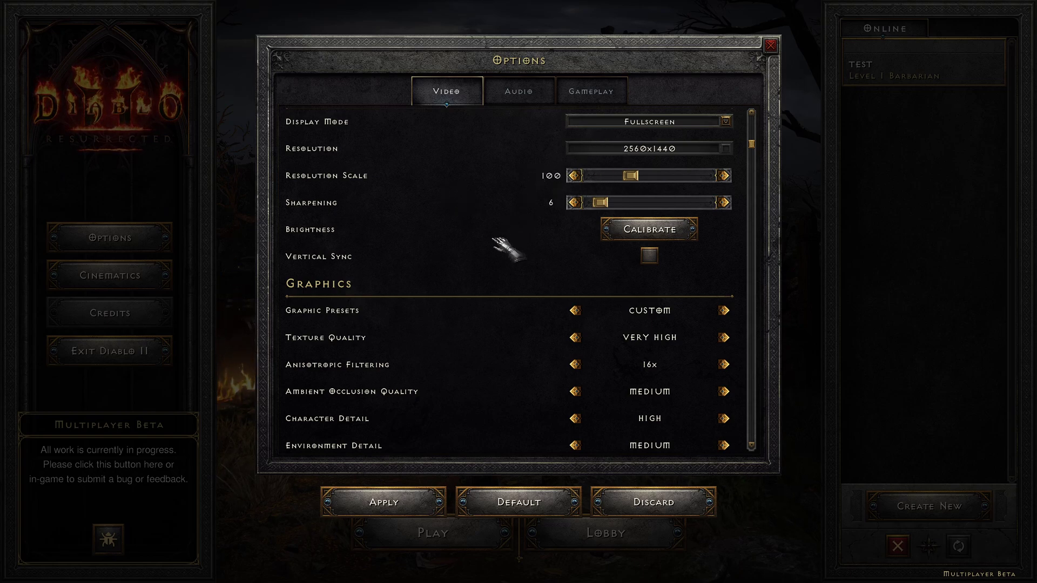
scroll(469, 243, down, 1)
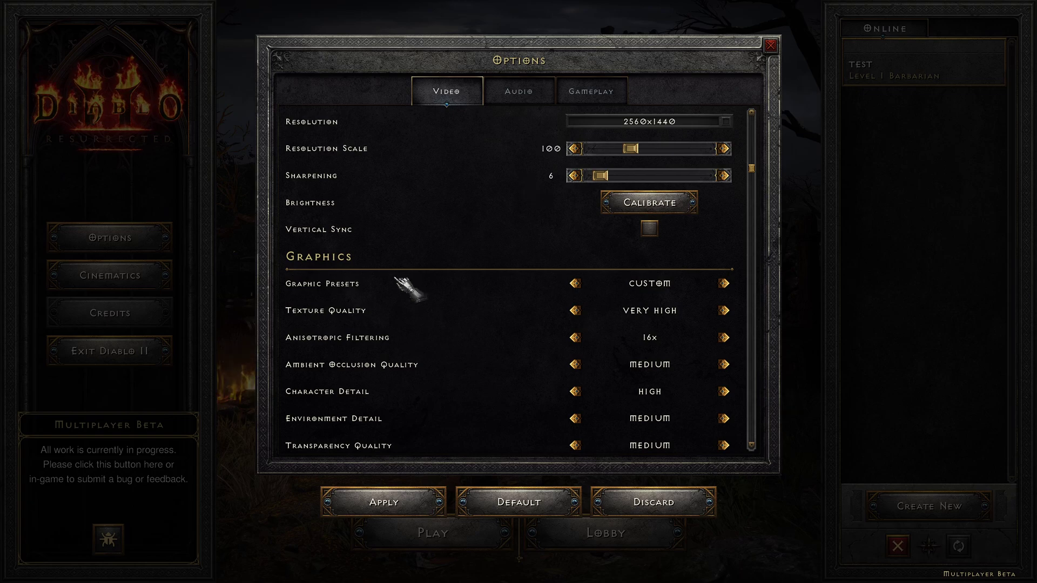
scroll(449, 275, down, 1)
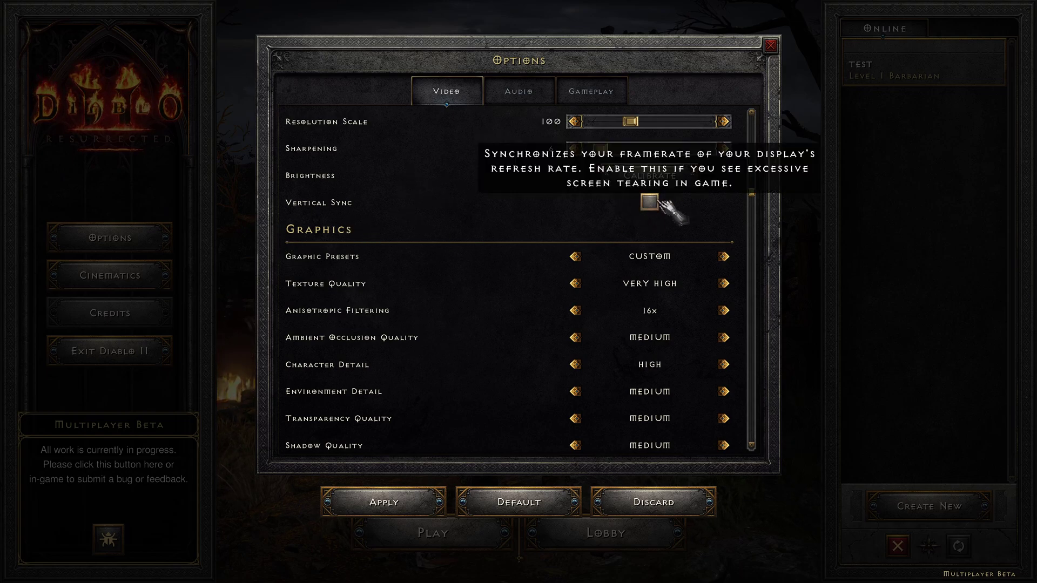
scroll(477, 273, down, 2)
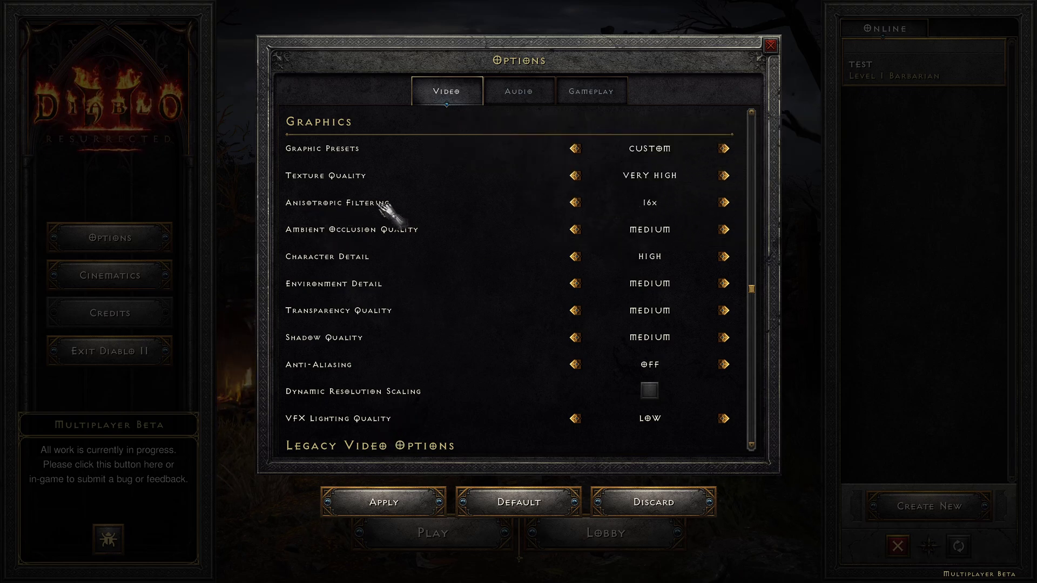
Lower Texture Quality to Low and Anisotropic Filtering to 2x.
click(574, 176)
click(575, 202)
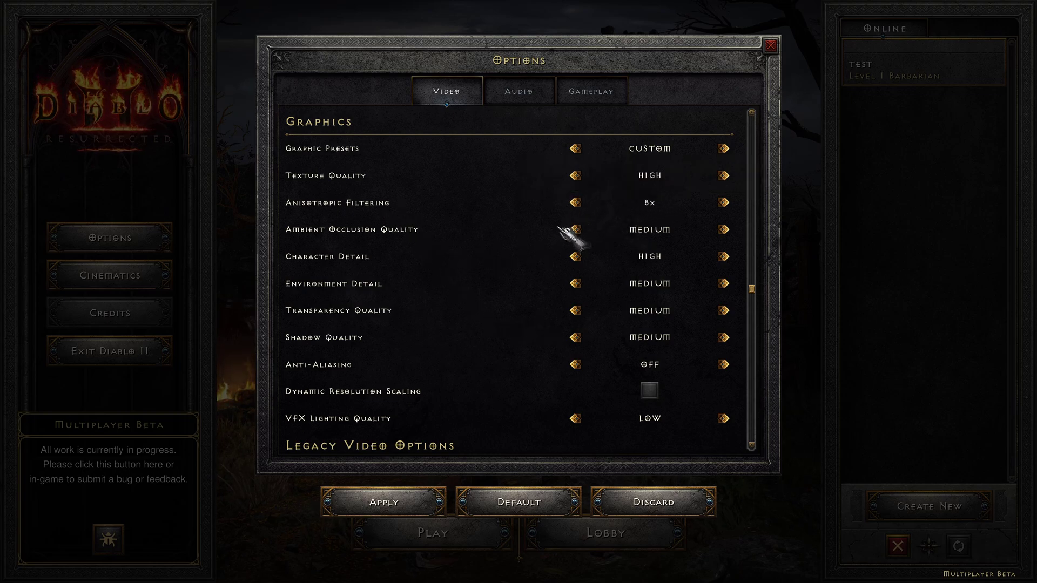
click(574, 175)
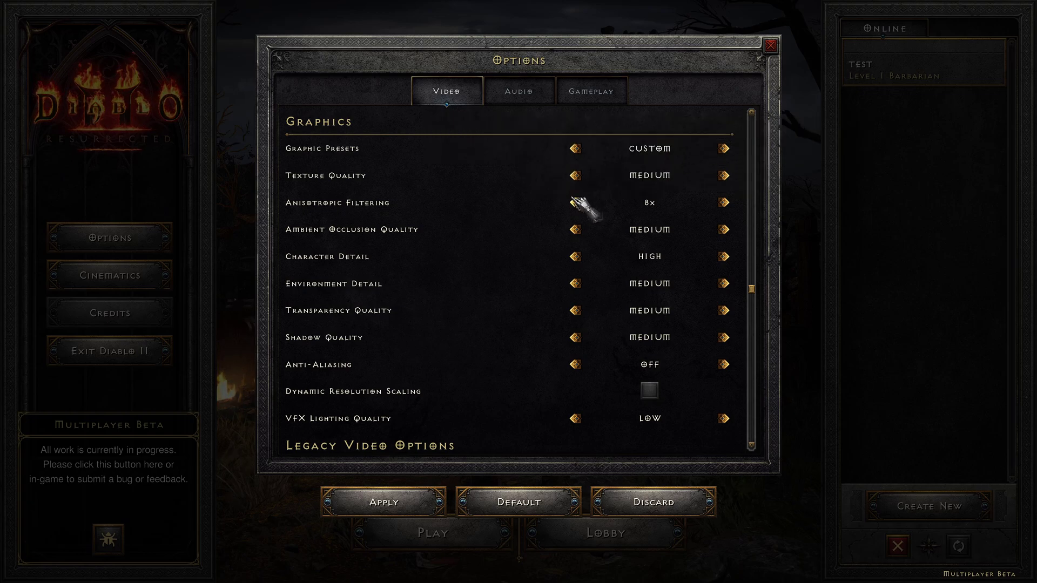
click(574, 203)
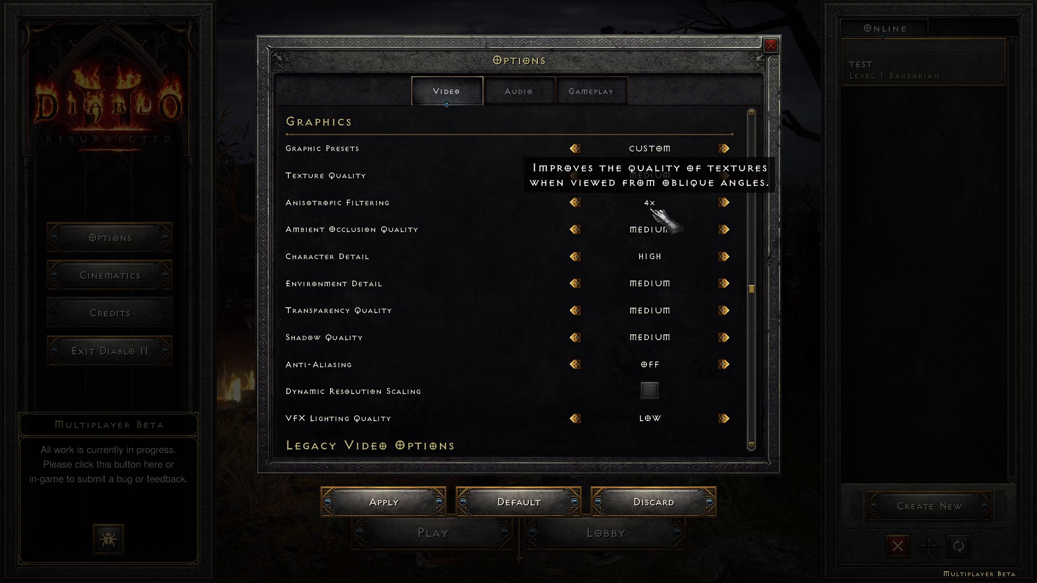
click(574, 176)
click(575, 203)
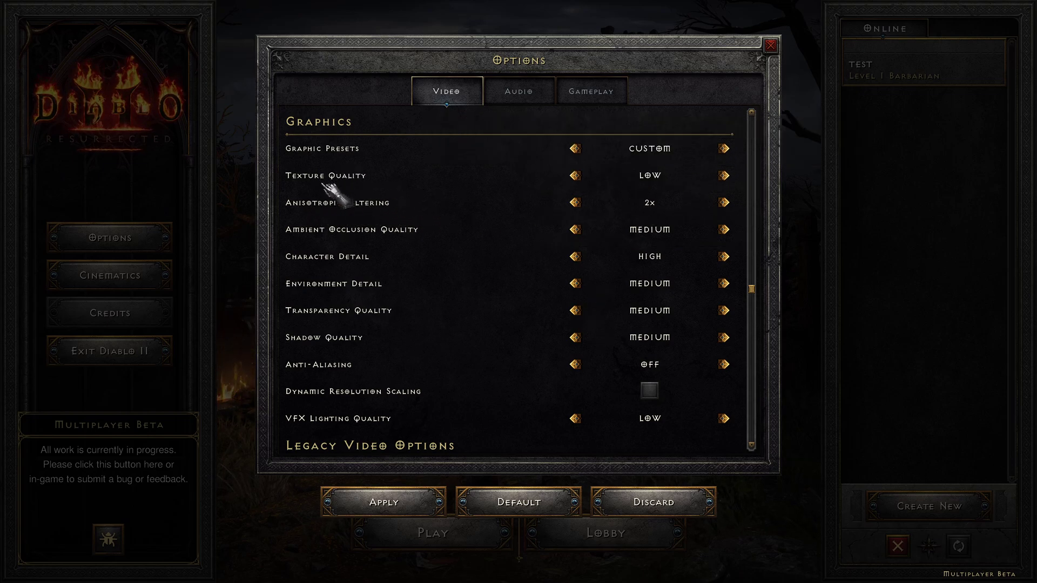
Set Texture Quality to Very High and Anisotropic Filtering to 16x.
click(724, 175)
click(723, 175)
click(724, 175)
click(723, 203)
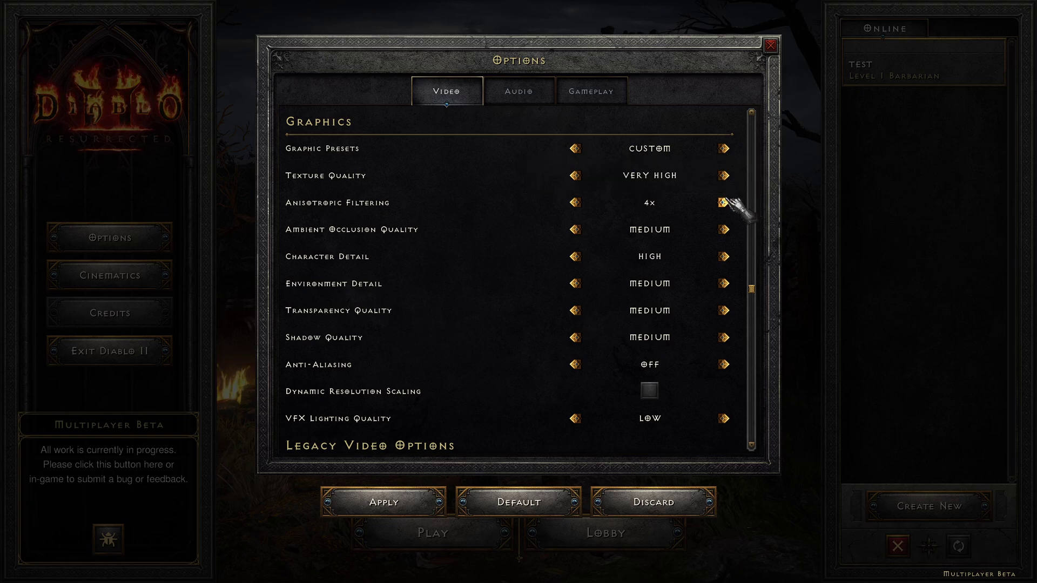
click(724, 202)
click(723, 203)
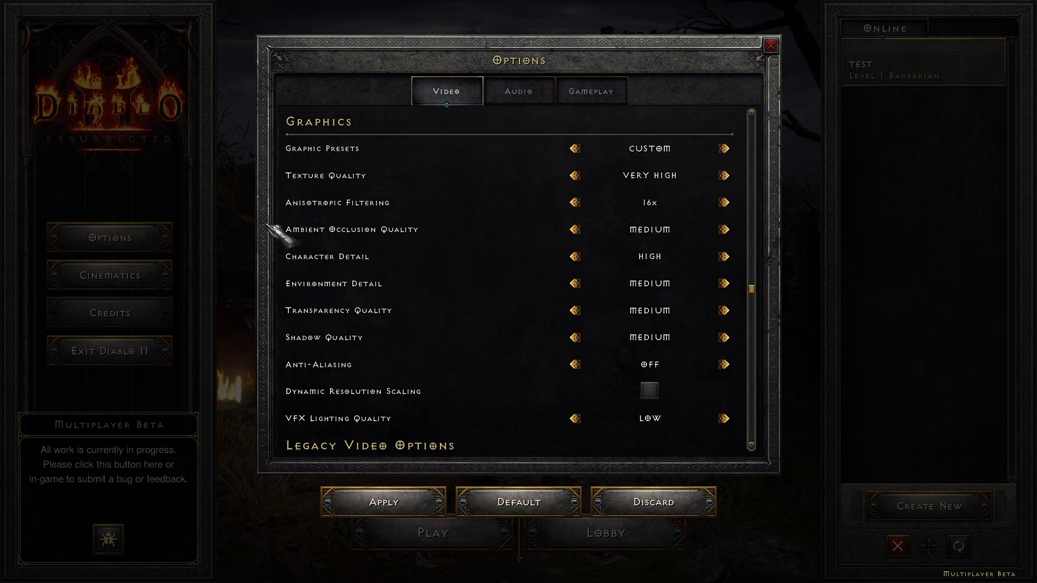
Try Ambient Occlusion Quality at Very High, and lower it through Medium and Low to Off.
scroll(381, 284, down, 1)
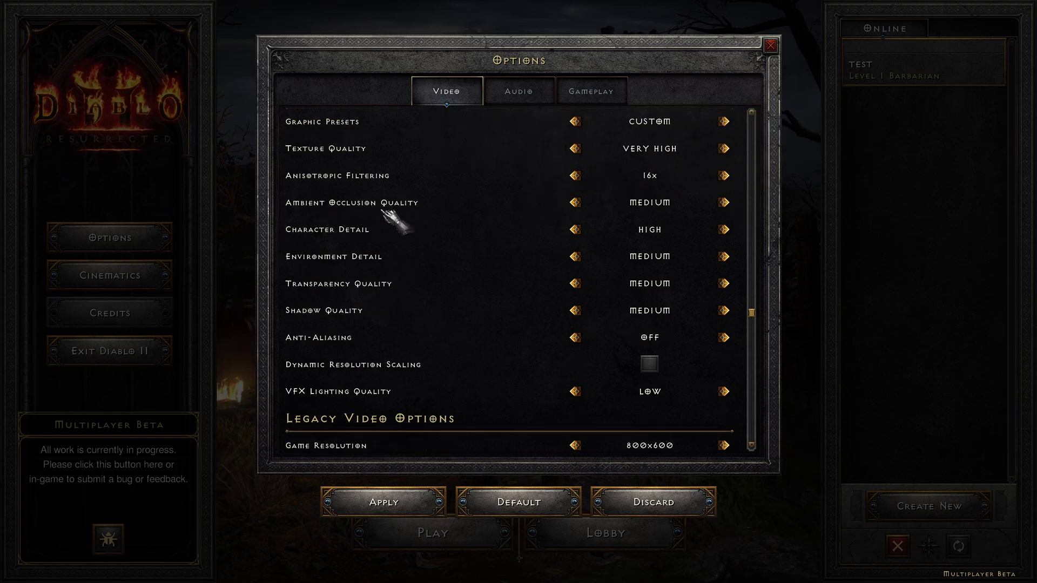
click(724, 203)
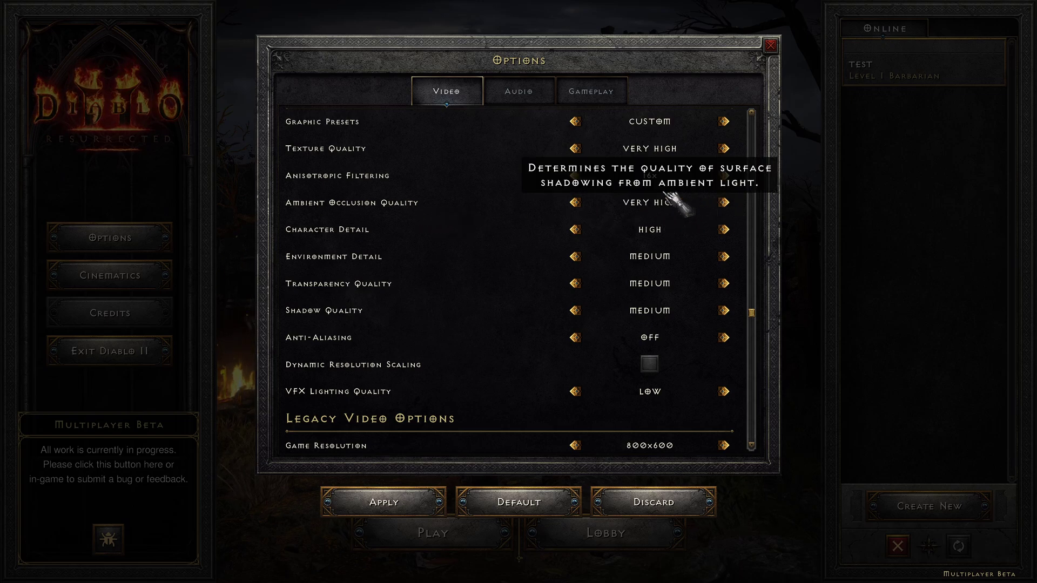
click(575, 202)
click(576, 203)
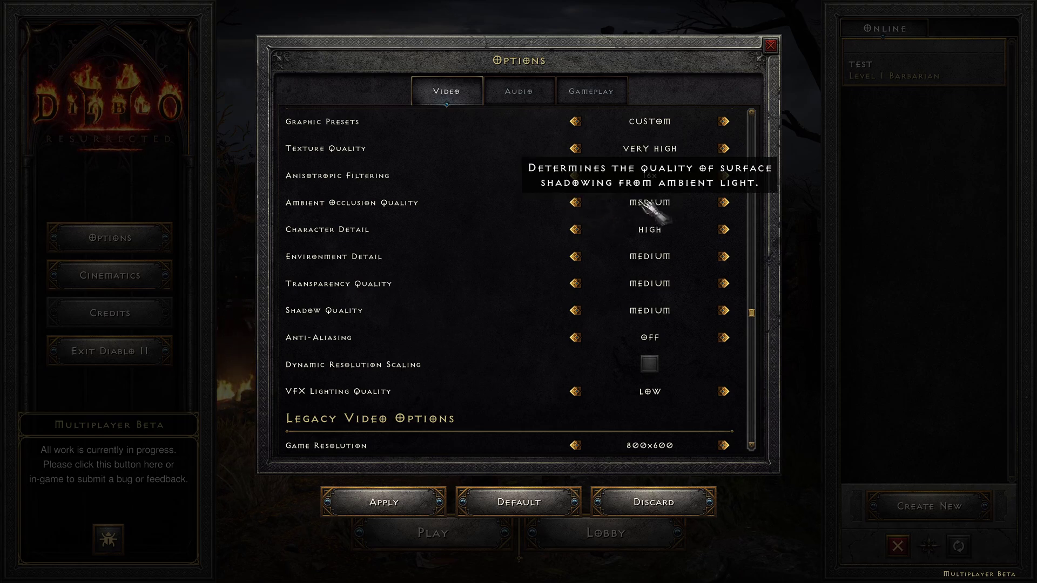
click(576, 203)
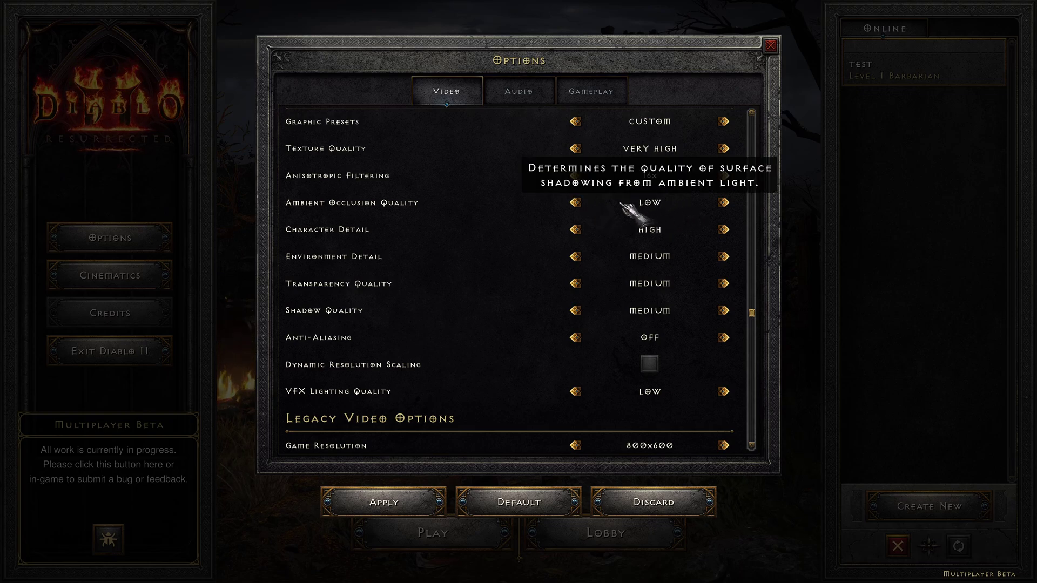
click(576, 202)
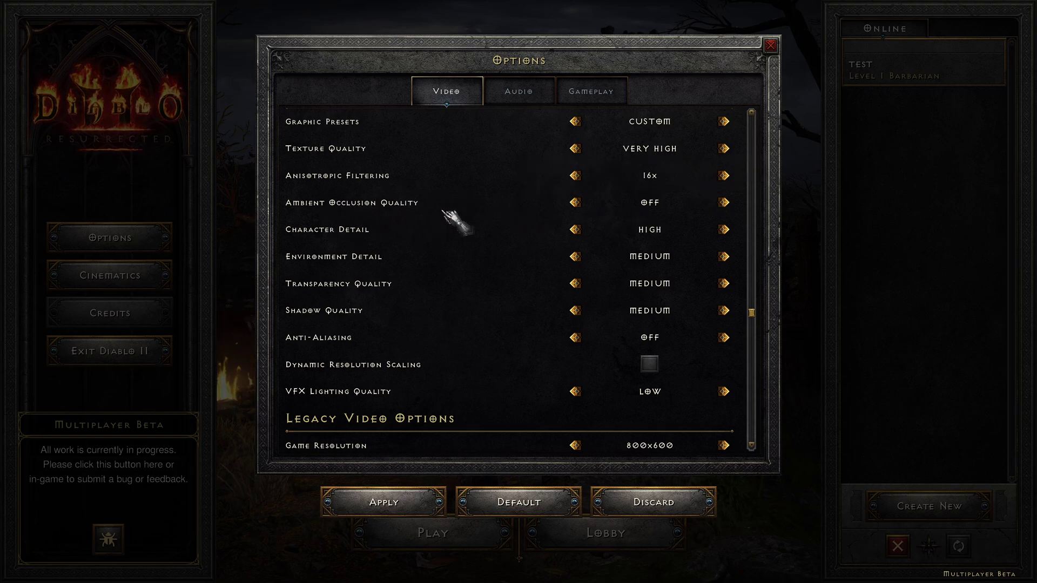
Set Ambient Occlusion Quality to Medium.
click(724, 203)
click(724, 203)
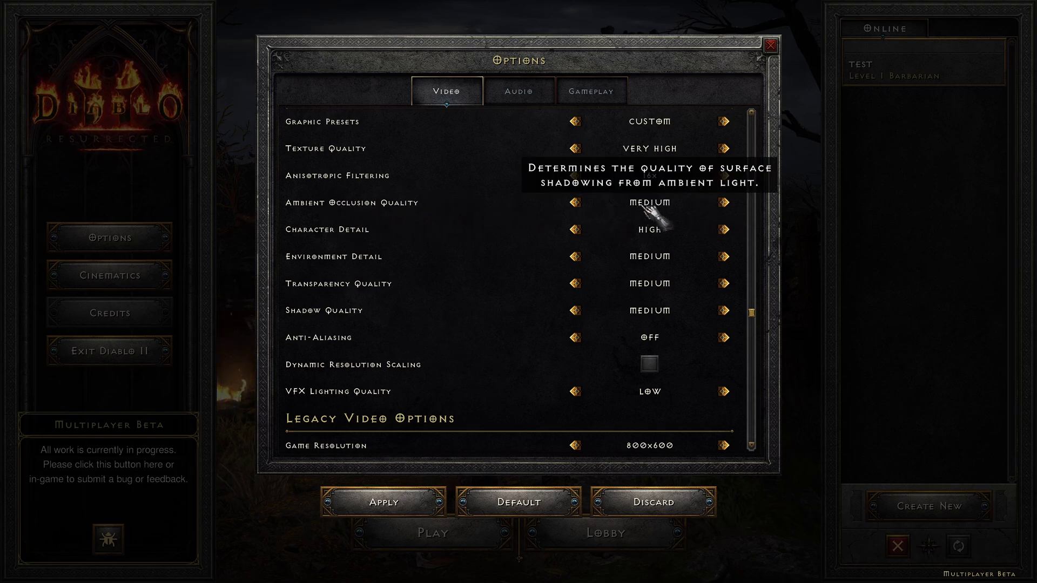
Try a different Ambient Occlusion Quality and return it to Medium, and try Character Detail at Very High and Low before restoring High.
click(576, 203)
click(724, 203)
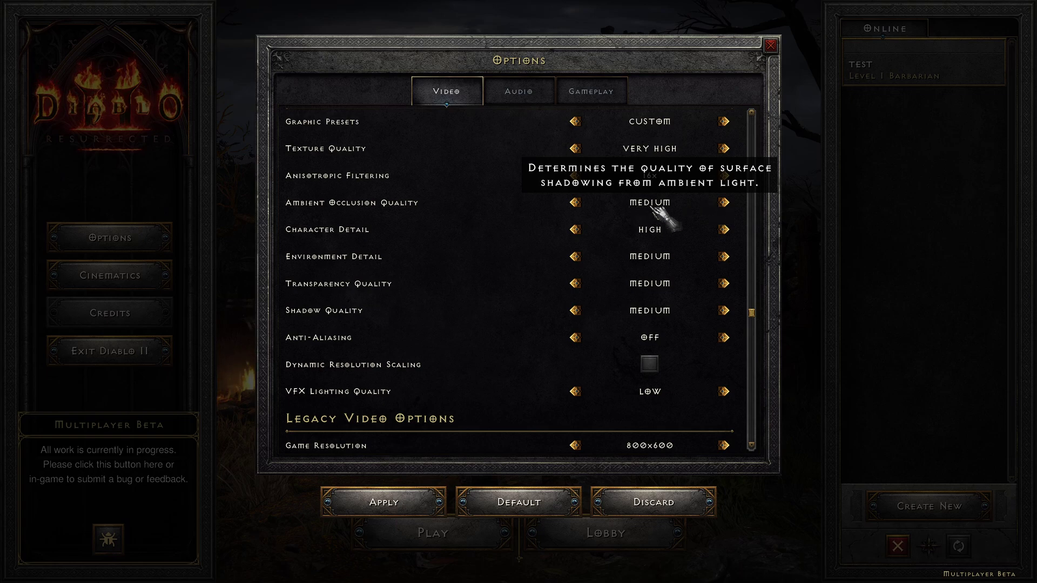
scroll(546, 338, down, 1)
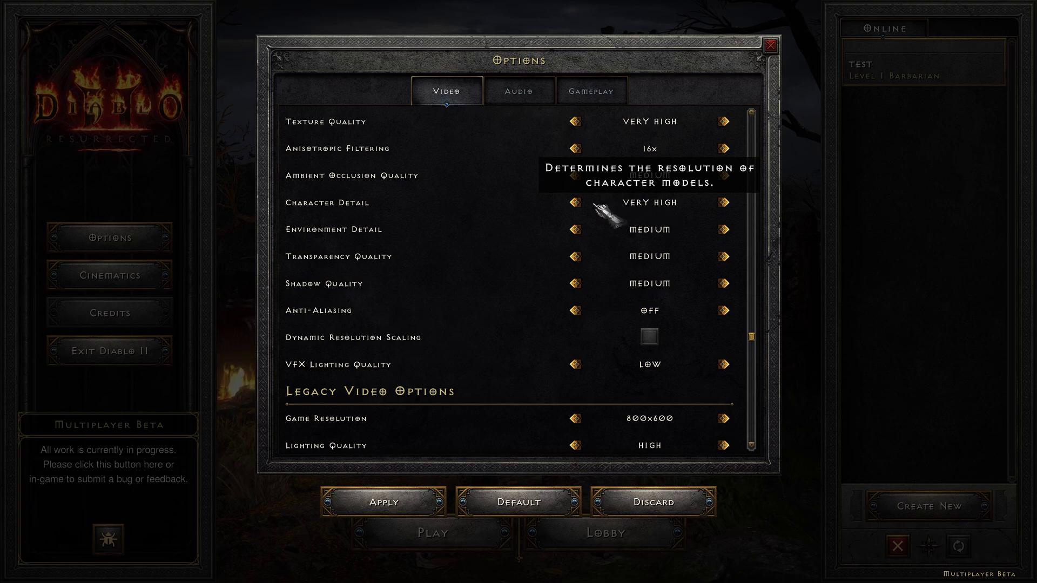
click(575, 202)
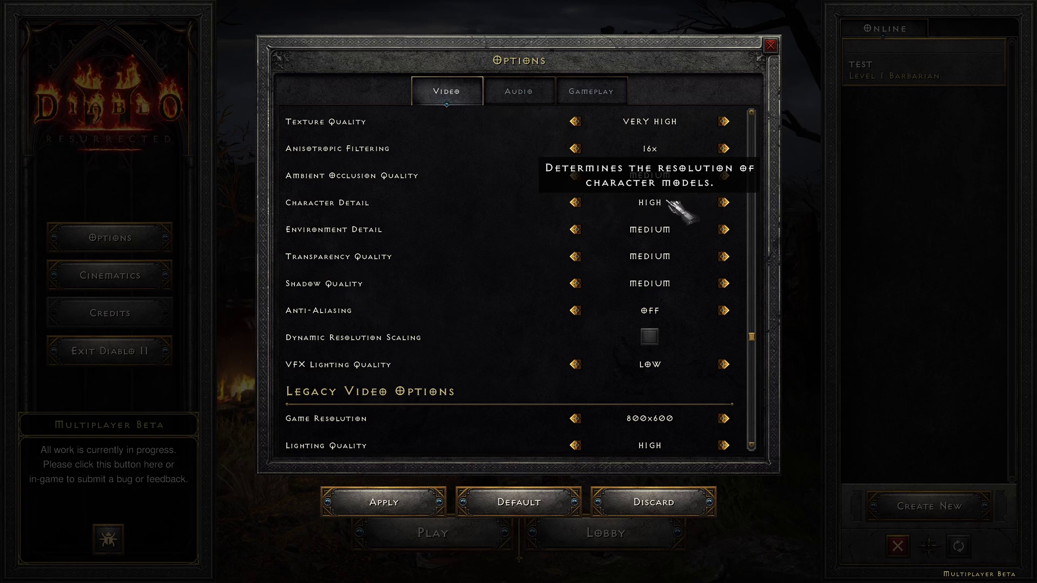
click(576, 202)
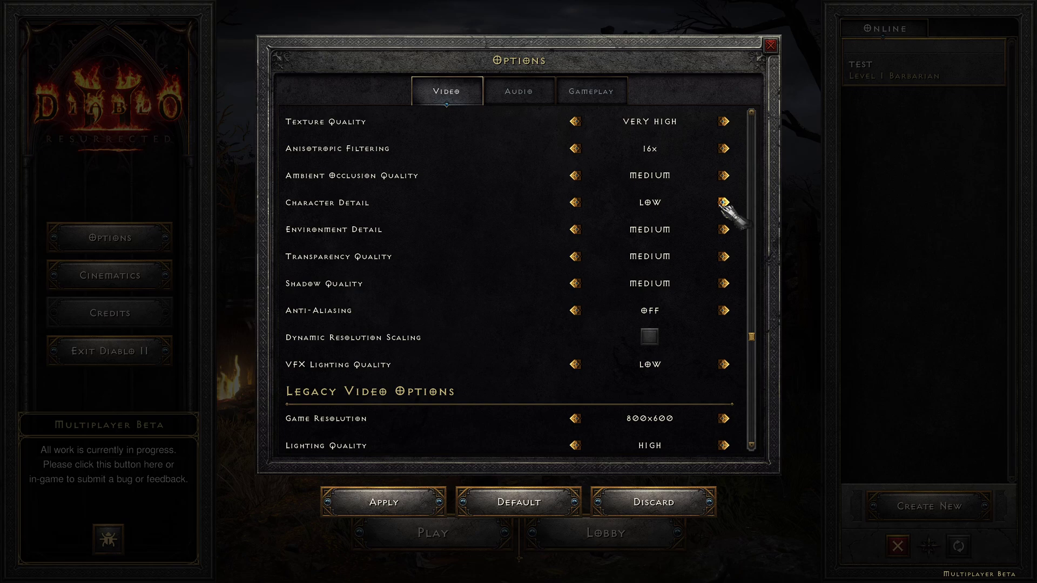
click(724, 202)
click(724, 202)
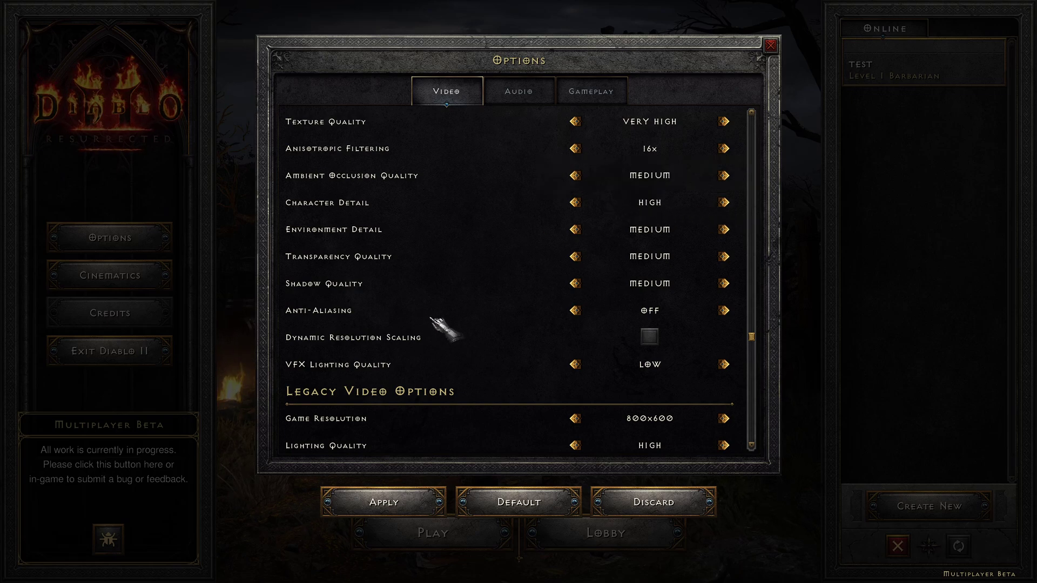
Try Environment Detail at Very High and at Low, and return it to Medium.
scroll(432, 320, down, 1)
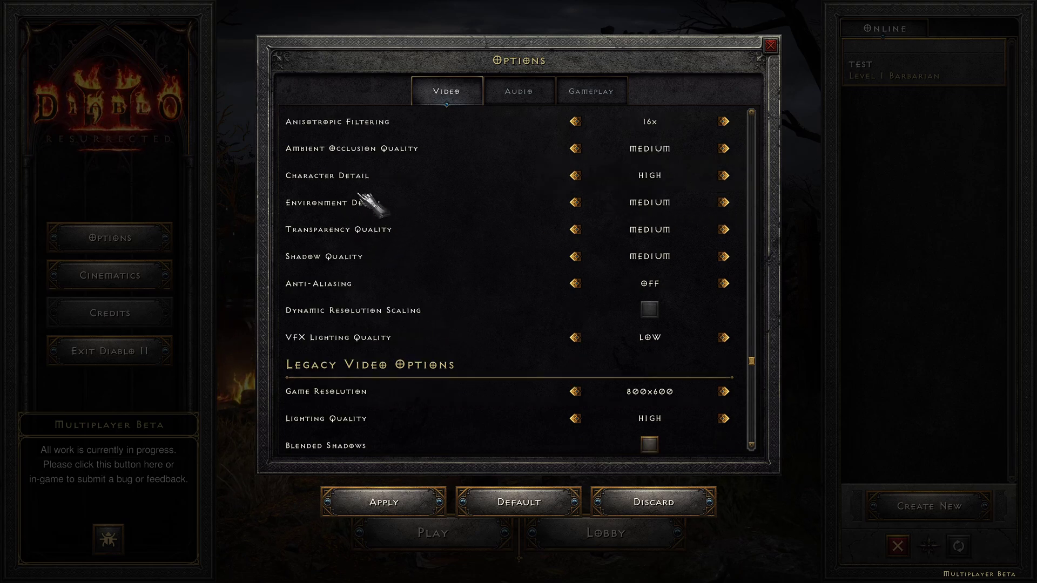
click(724, 202)
click(724, 203)
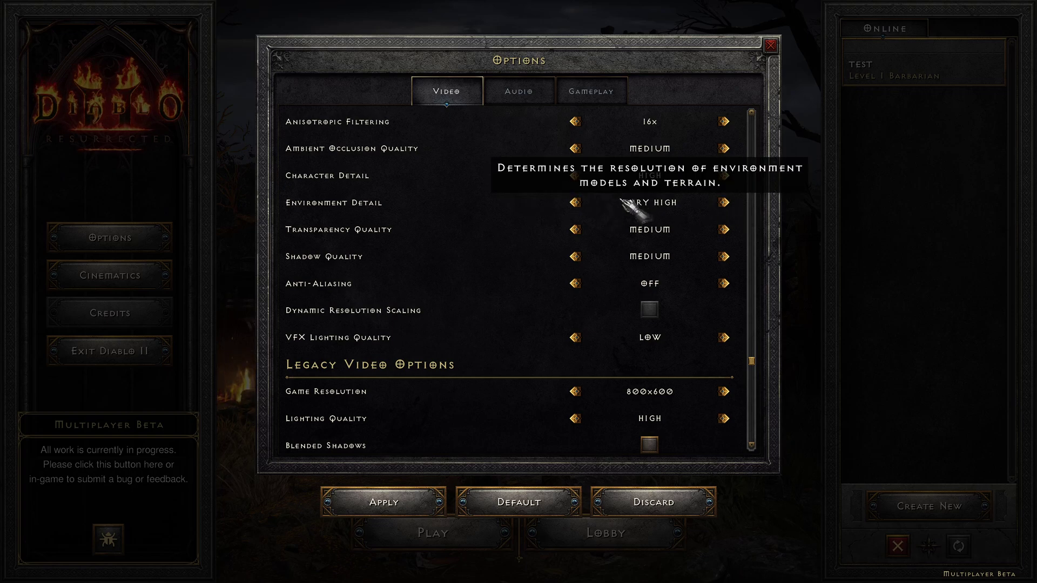
click(575, 202)
click(576, 202)
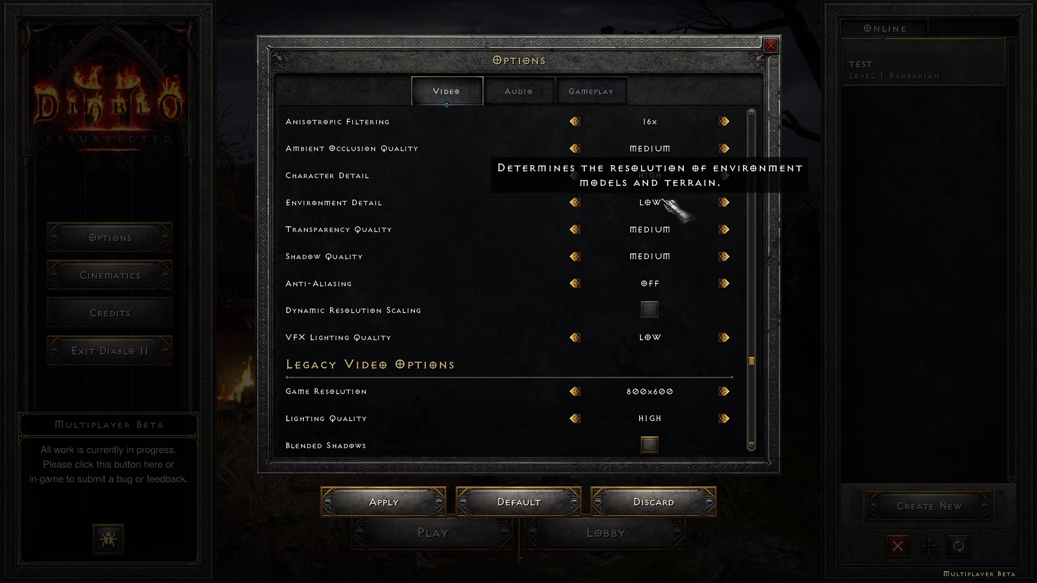
click(723, 202)
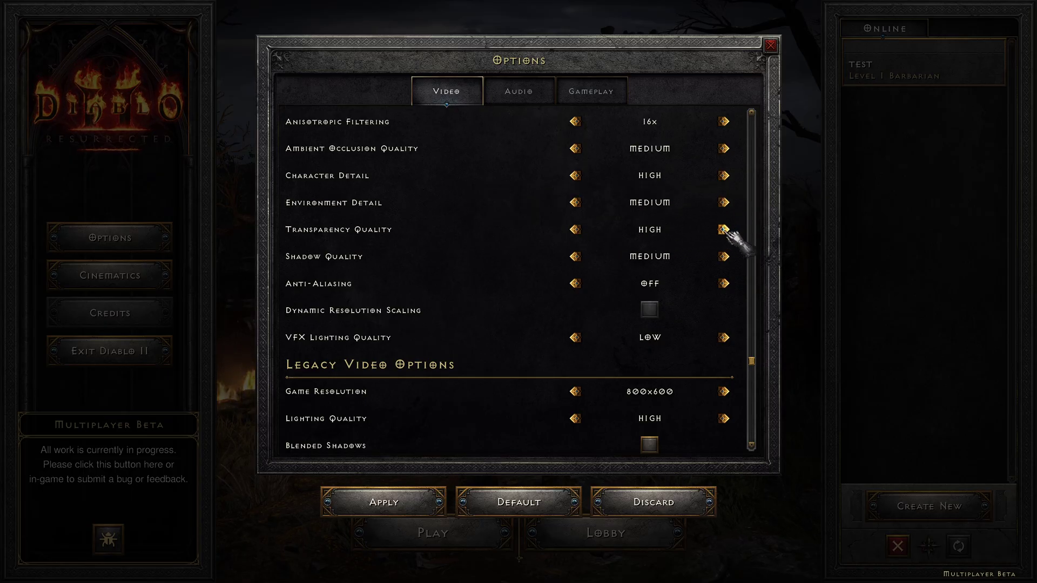
Try Transparency Quality at Very High and High, and set it back to Medium.
click(724, 229)
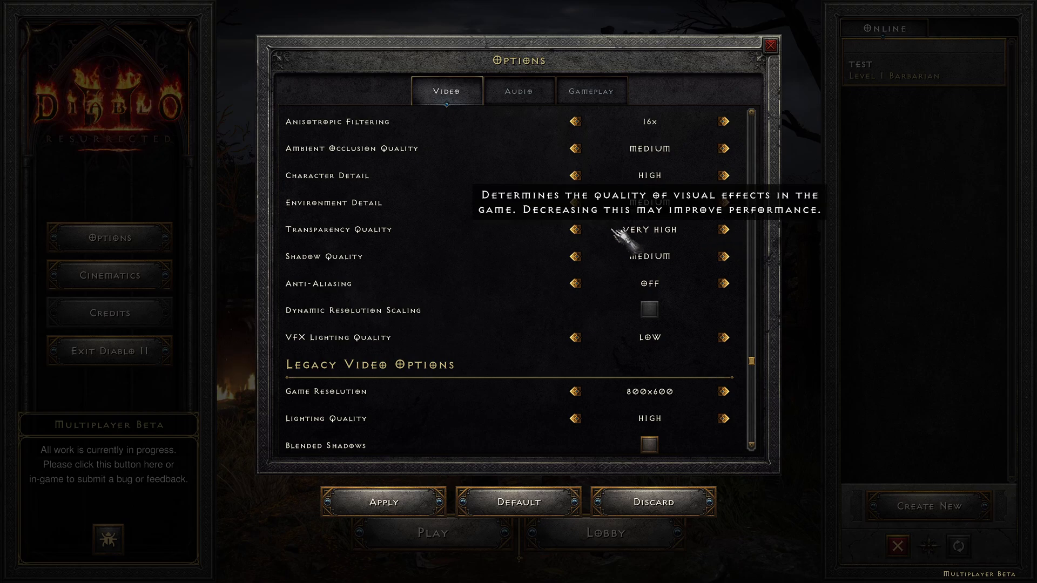
click(574, 229)
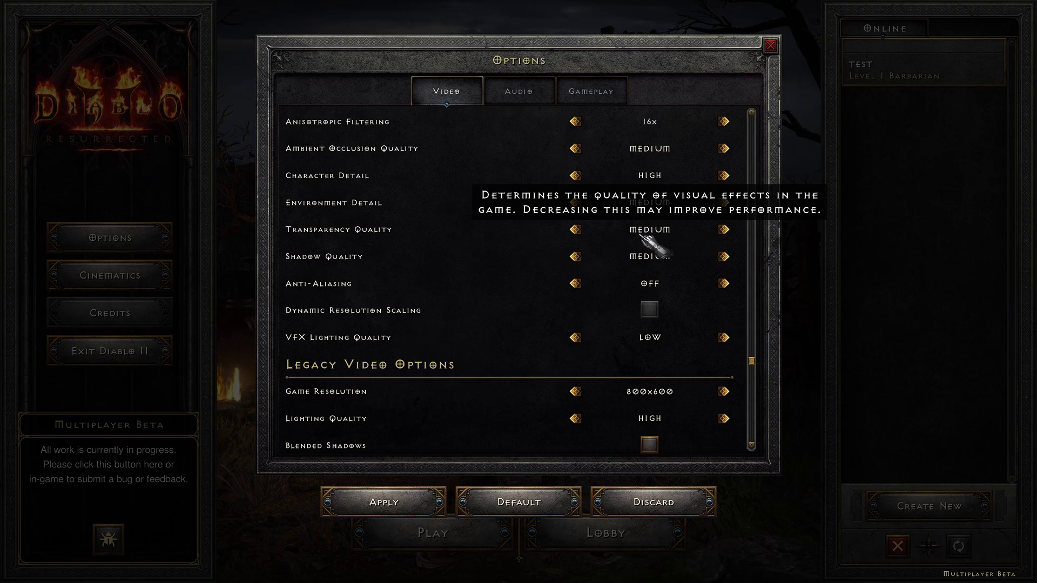
click(724, 230)
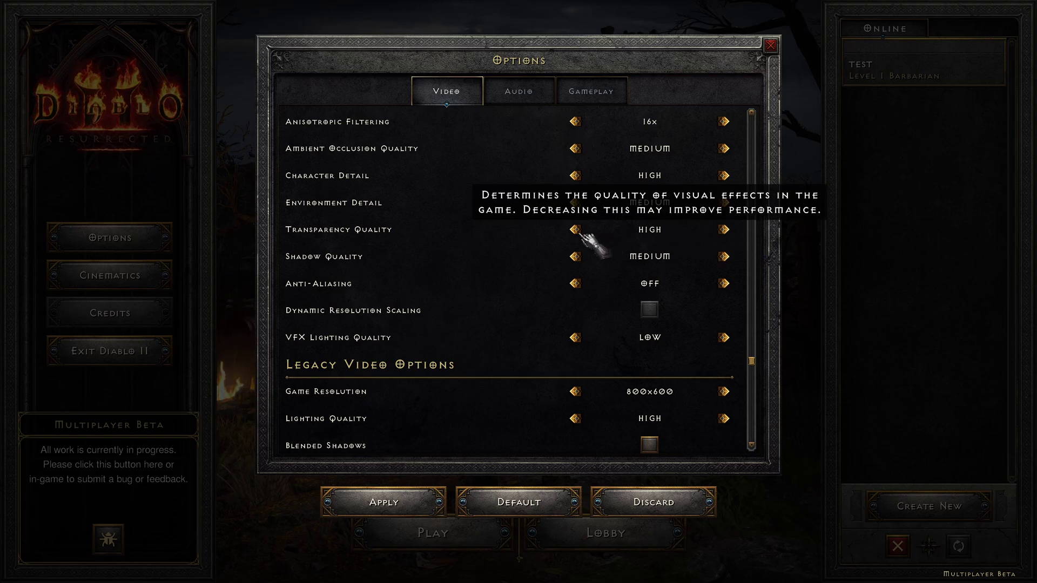
click(574, 230)
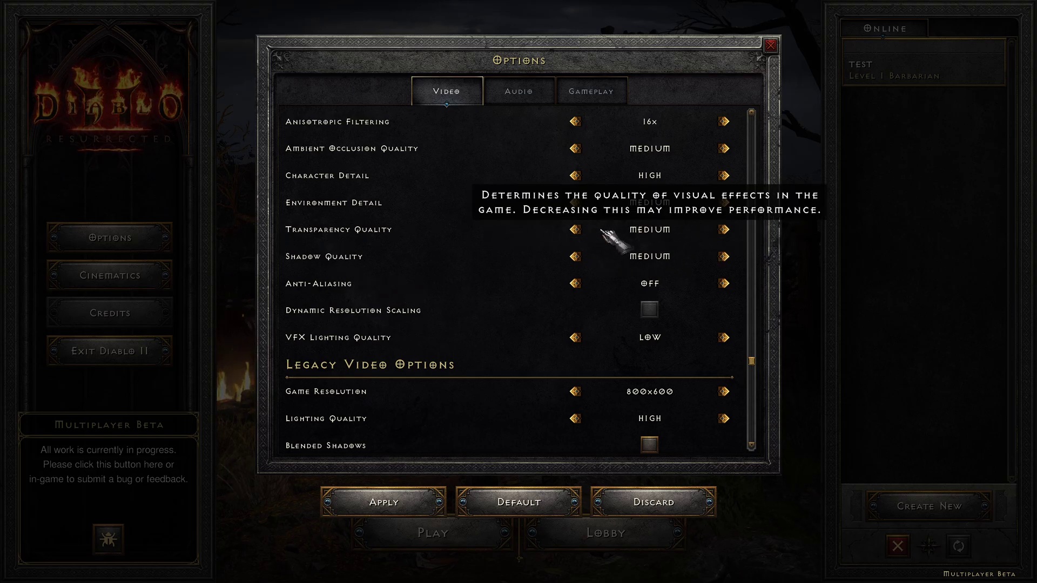
Try Shadow Quality at Low and at High, and return it to Medium.
scroll(410, 354, down, 1)
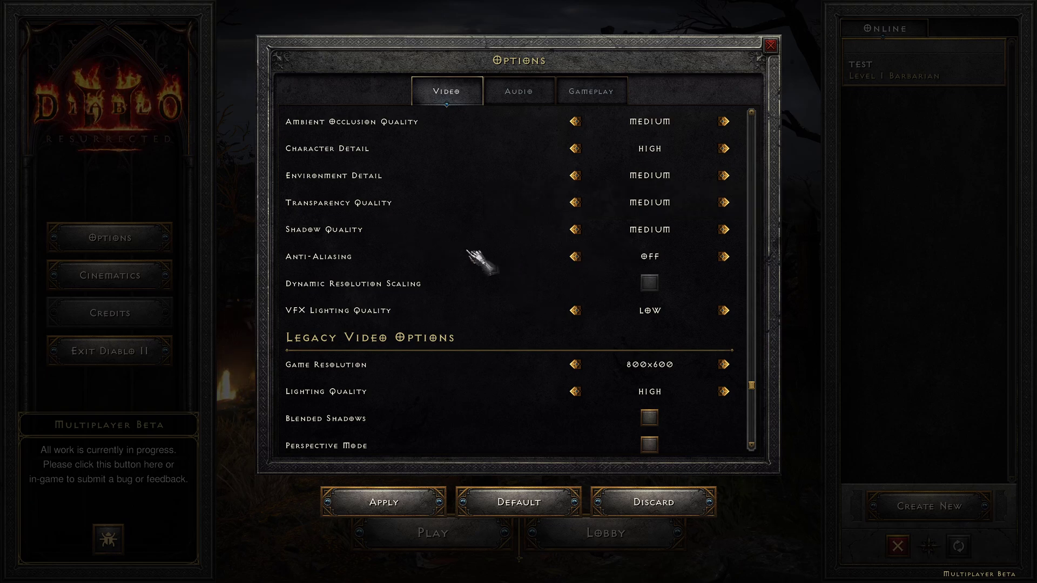
click(574, 229)
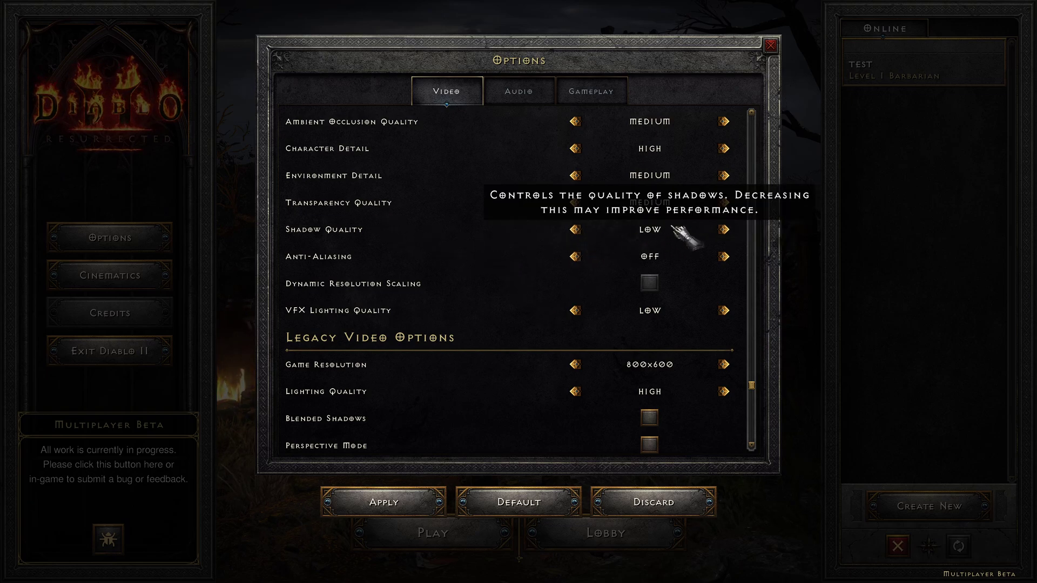
click(576, 230)
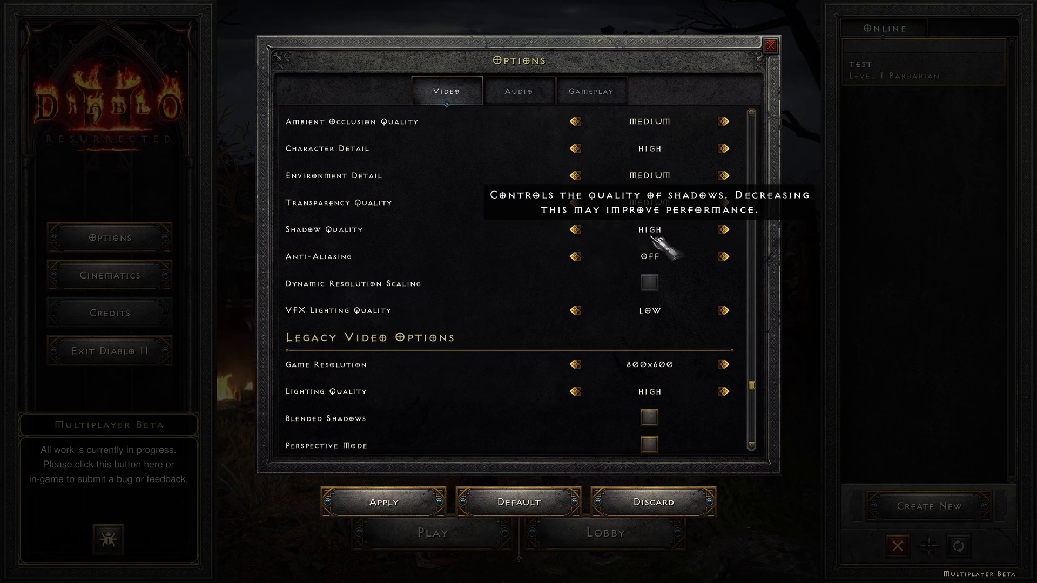
click(575, 230)
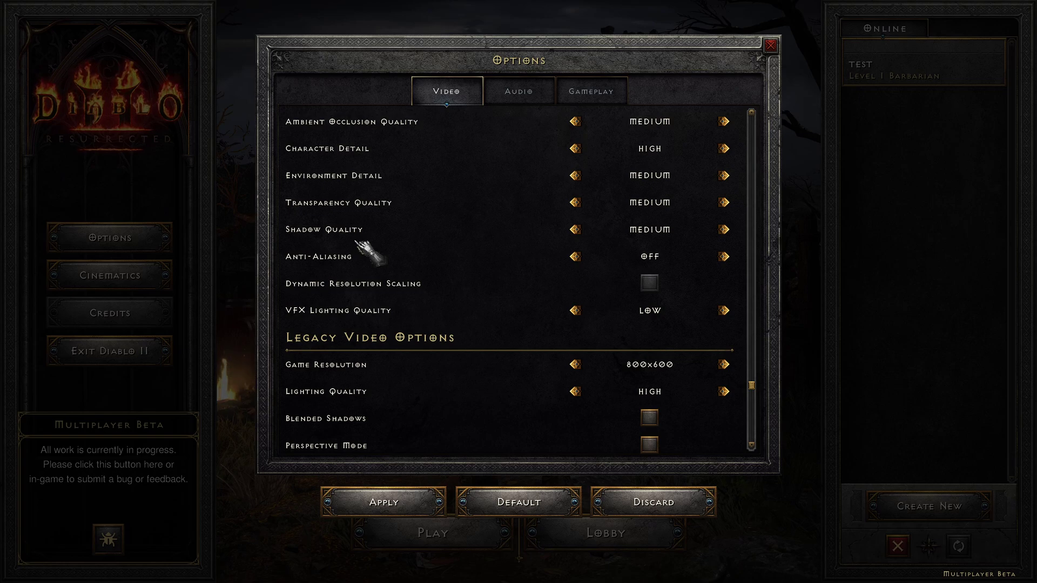
Try FXAA for Anti-Aliasing, and switch it back to Off.
scroll(562, 270, down, 1)
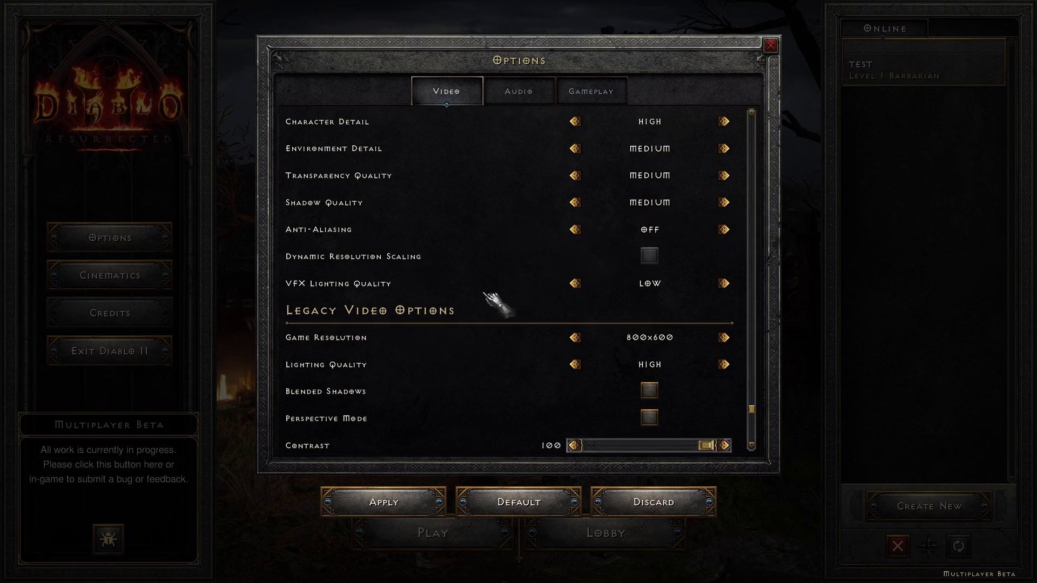
click(723, 230)
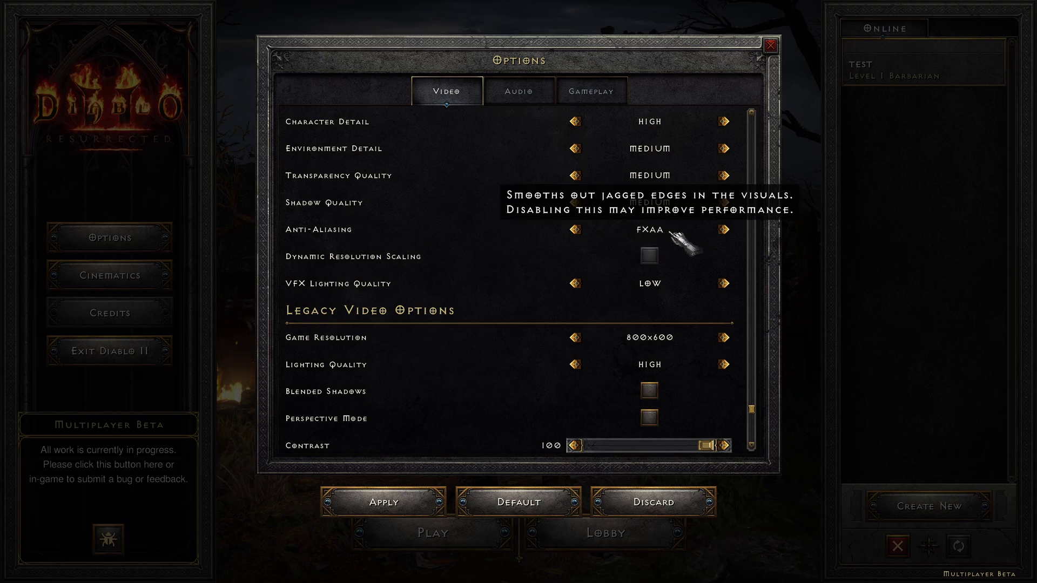
click(575, 230)
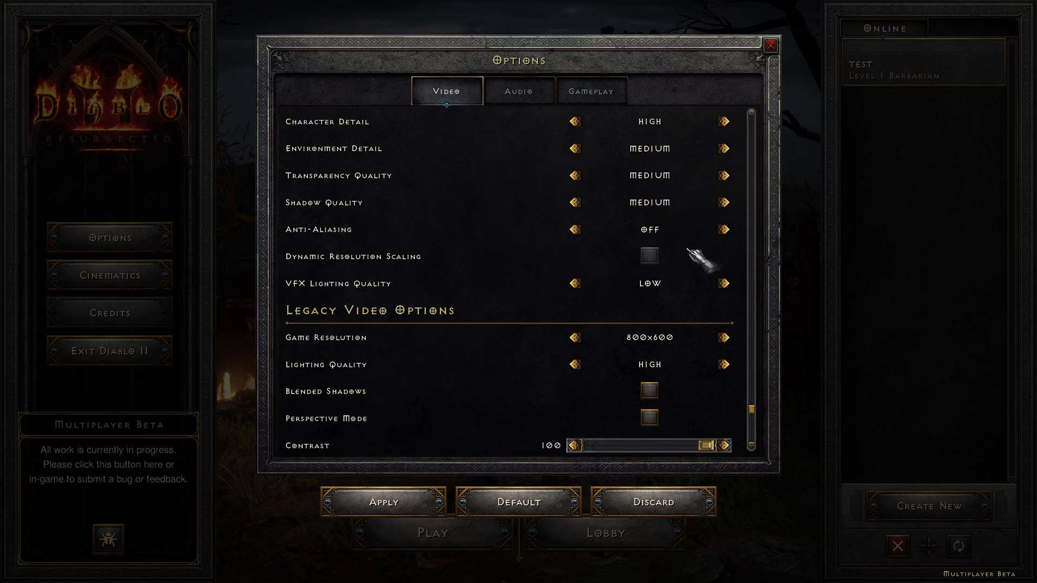
click(723, 230)
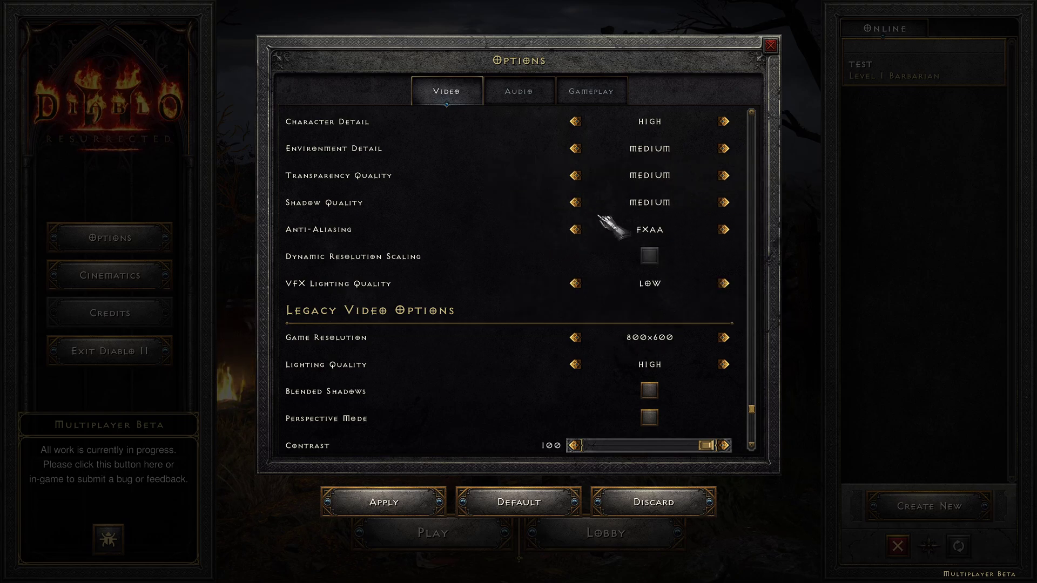
click(575, 229)
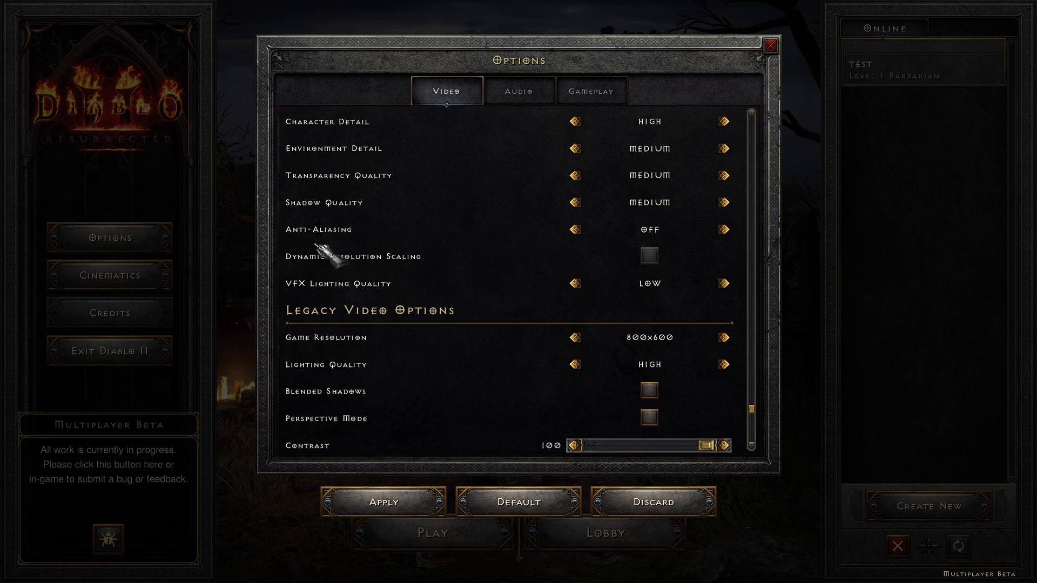
Compare VFX Lighting Quality at High and Low, and set it to High.
scroll(412, 317, down, 1)
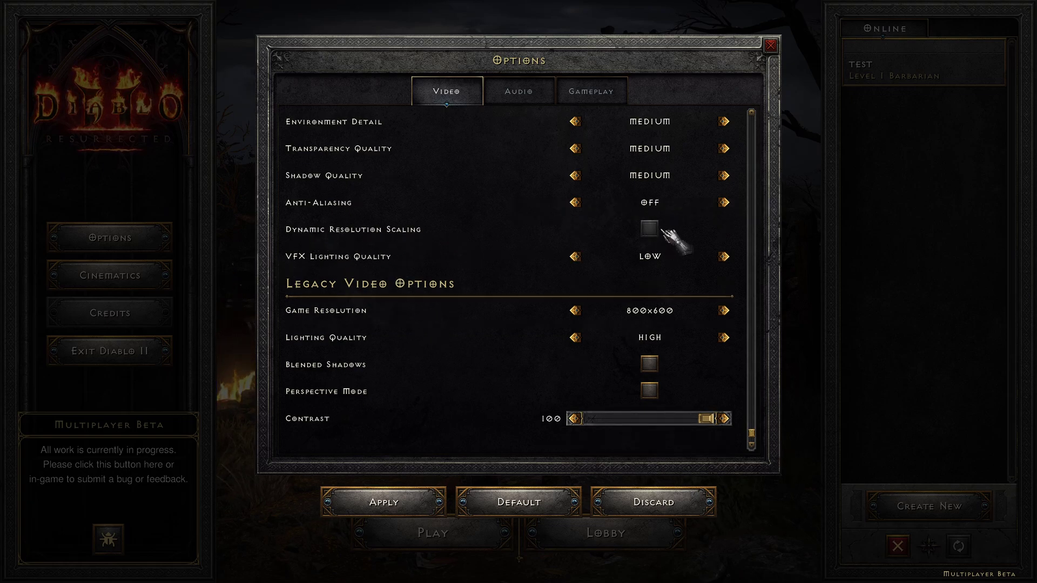
scroll(403, 249, down, 1)
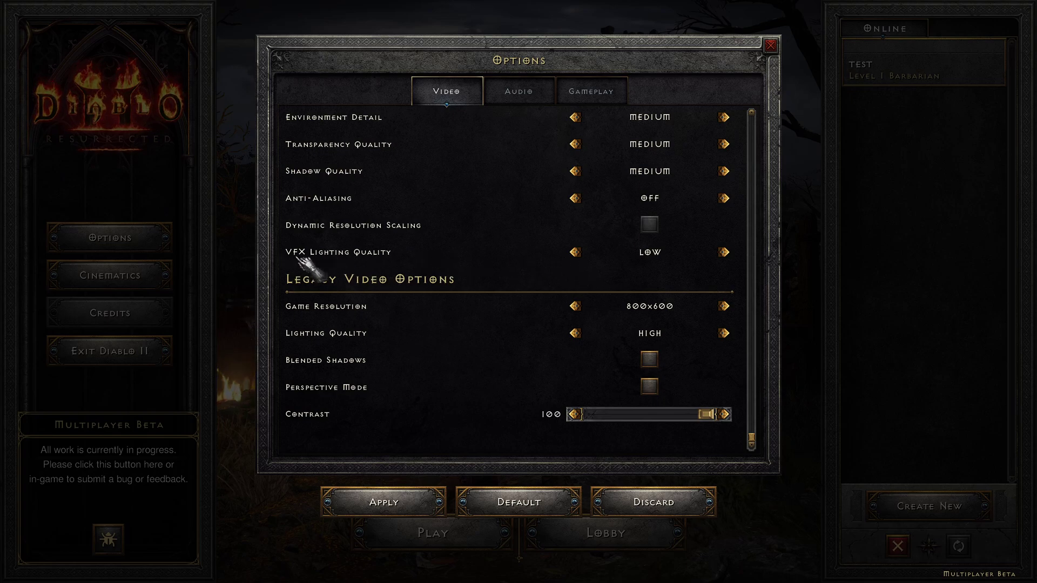
click(724, 252)
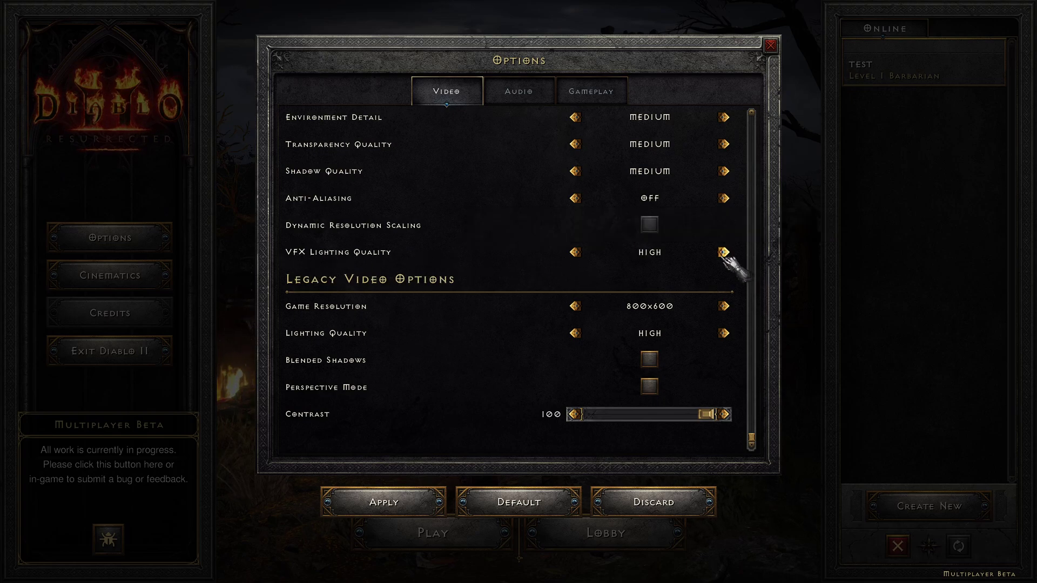
click(575, 253)
click(576, 252)
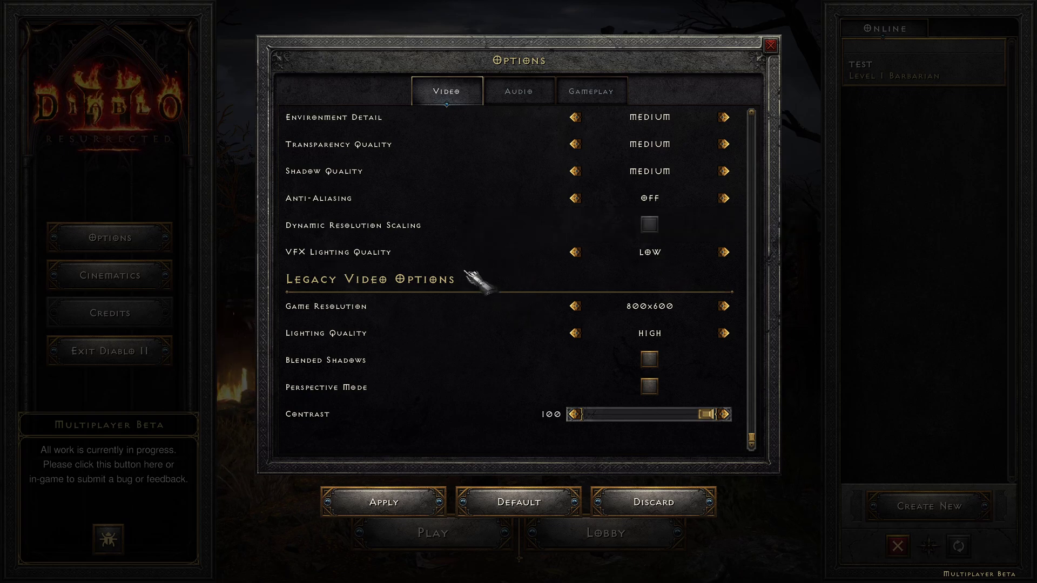
click(724, 252)
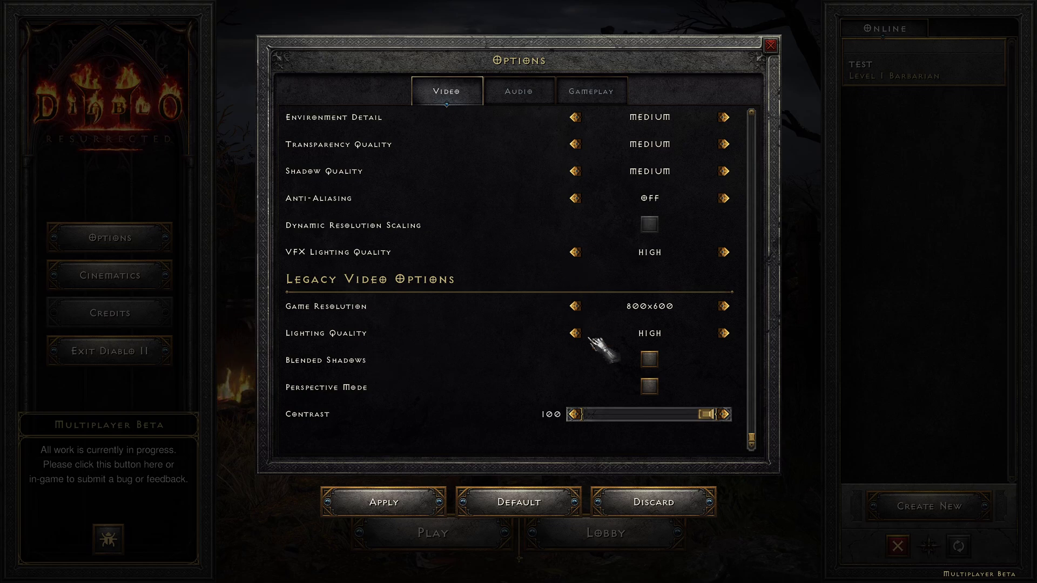
scroll(437, 329, up, 5)
scroll(497, 308, up, 2)
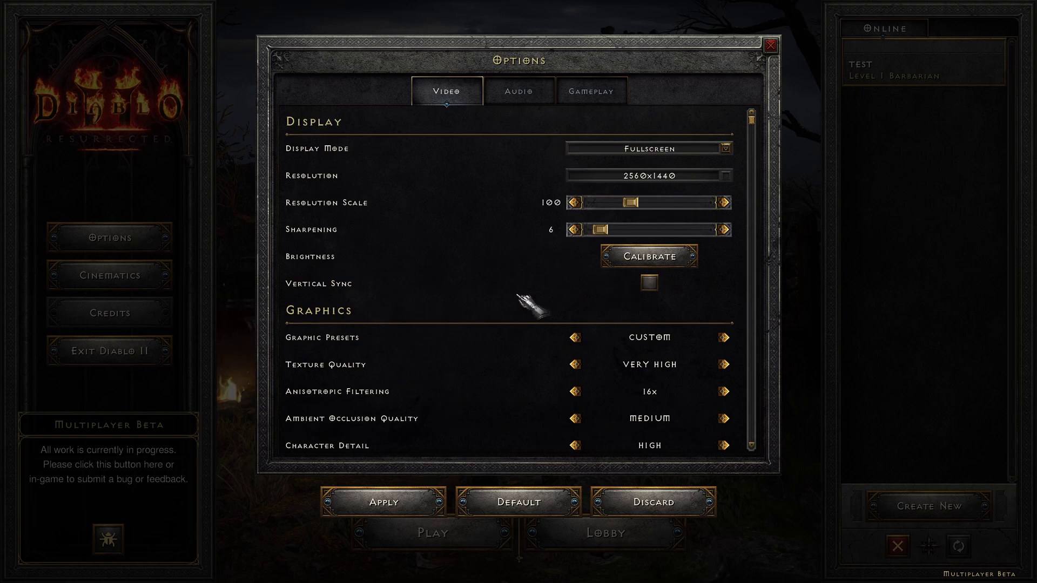